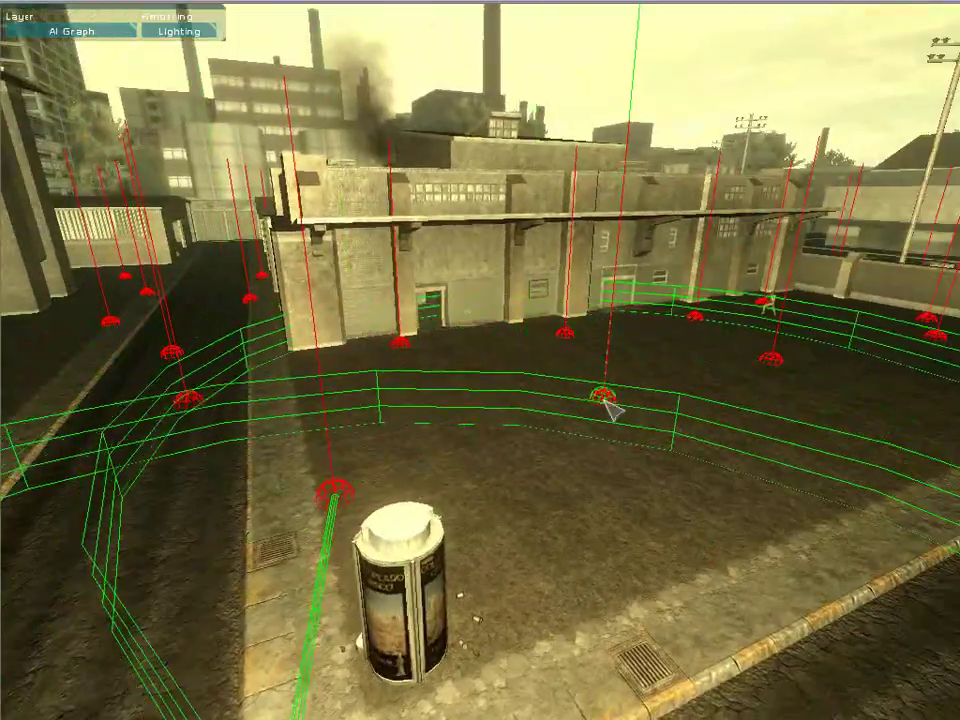
- Inspect the AI graph nodes along the road and beside the buildings, and save the level
left_click(608, 400)
left_click(182, 398)
right_click_drag(182, 398, 56, 416)
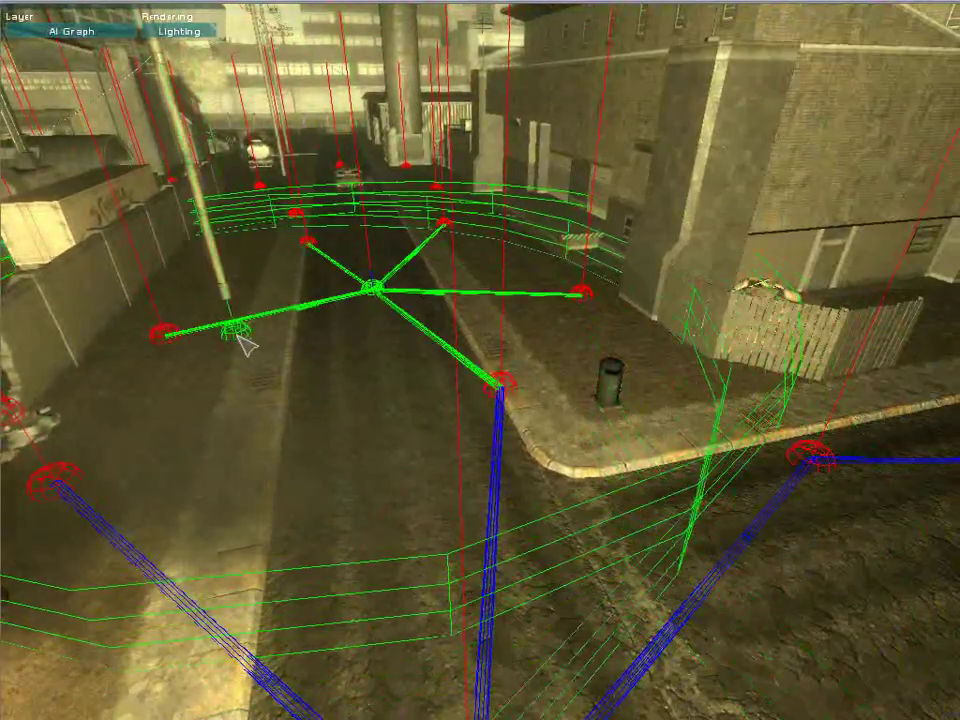
right_click_drag(330, 234, 330, 234)
key("Escape")
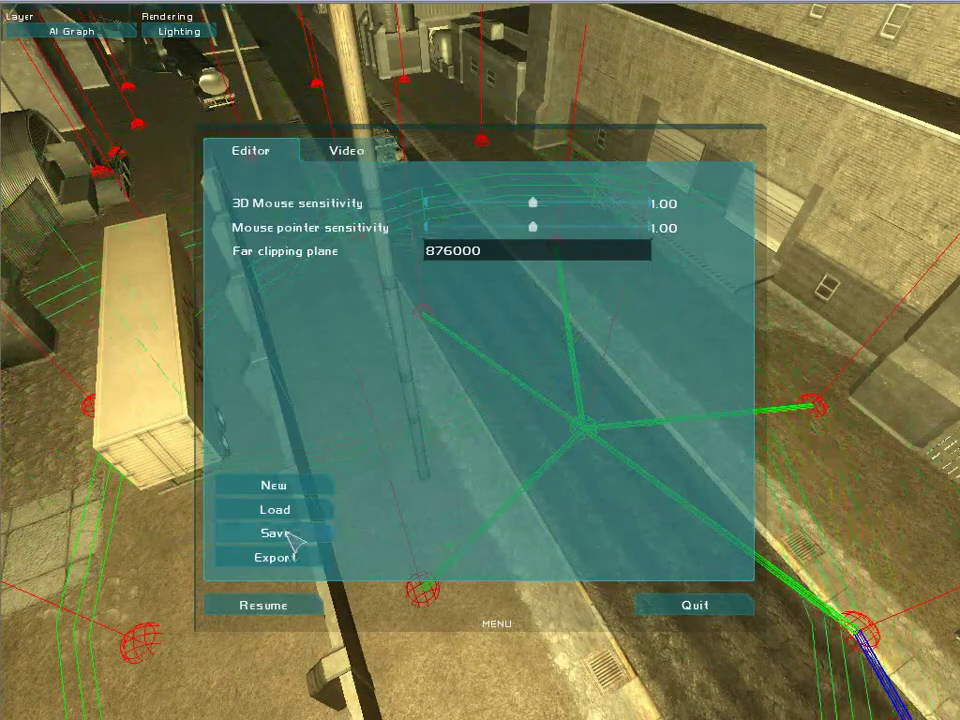
left_click(290, 536)
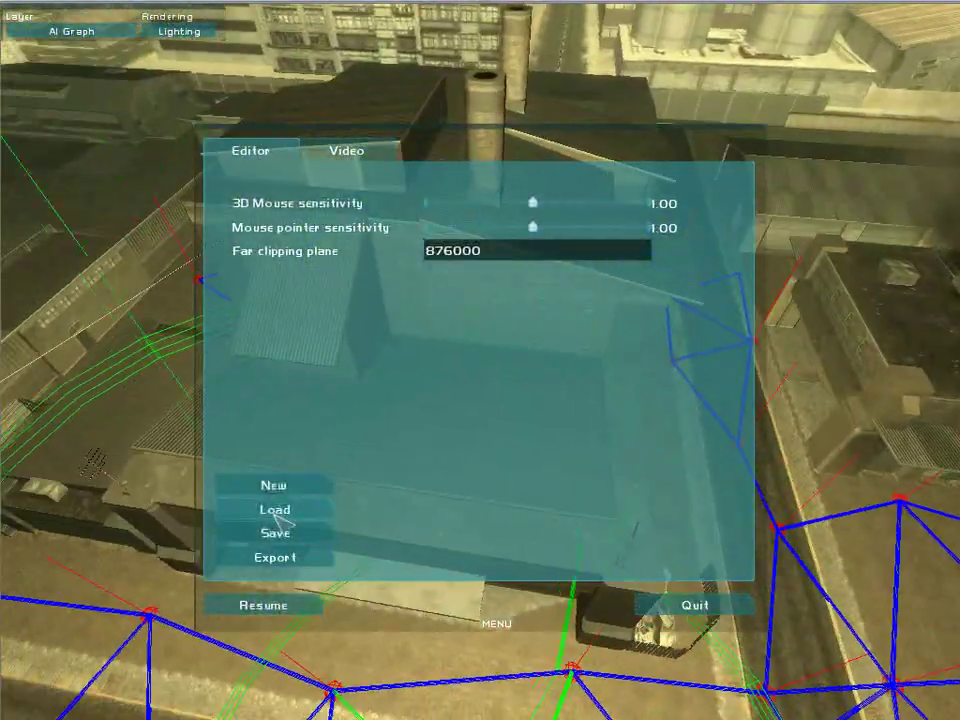
left_click(268, 606)
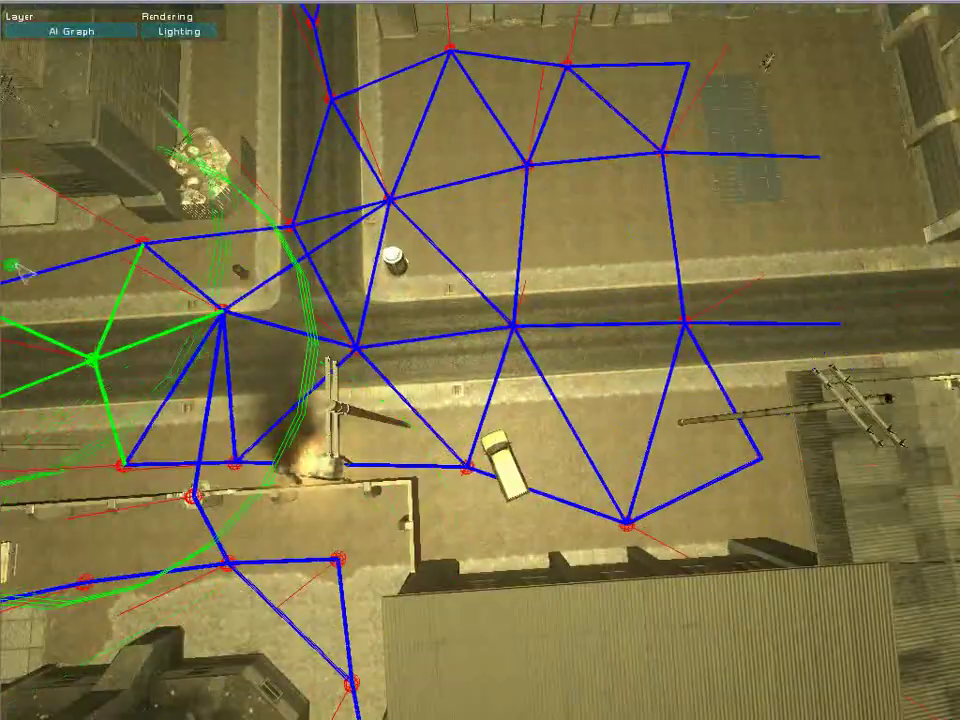
- Switch the active editing layer from AI Graph to Static
left_click(80, 34)
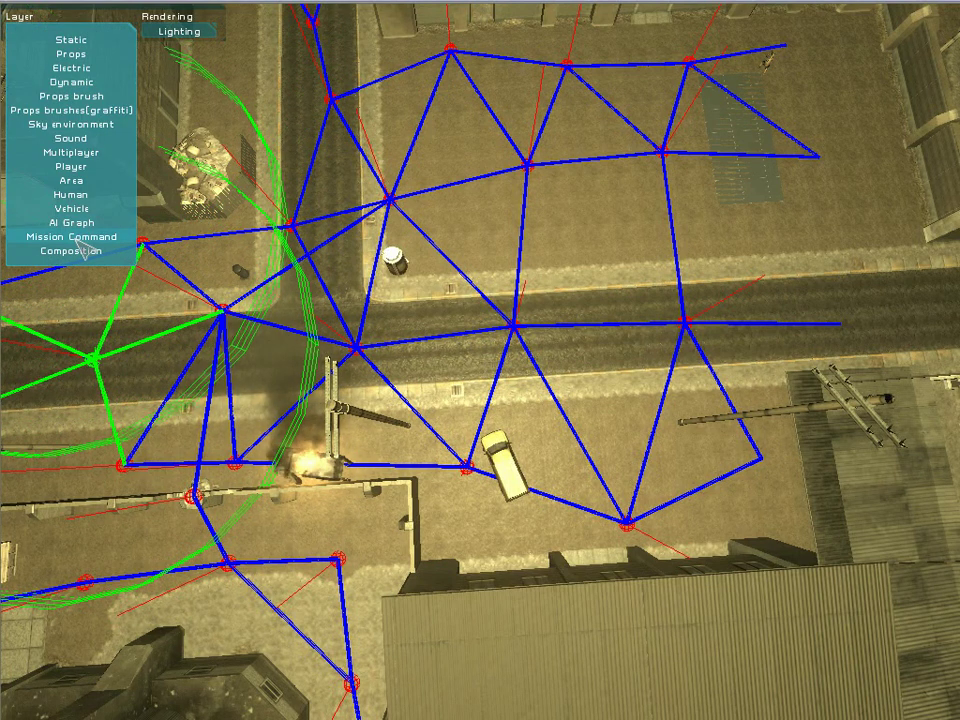
left_click(219, 80)
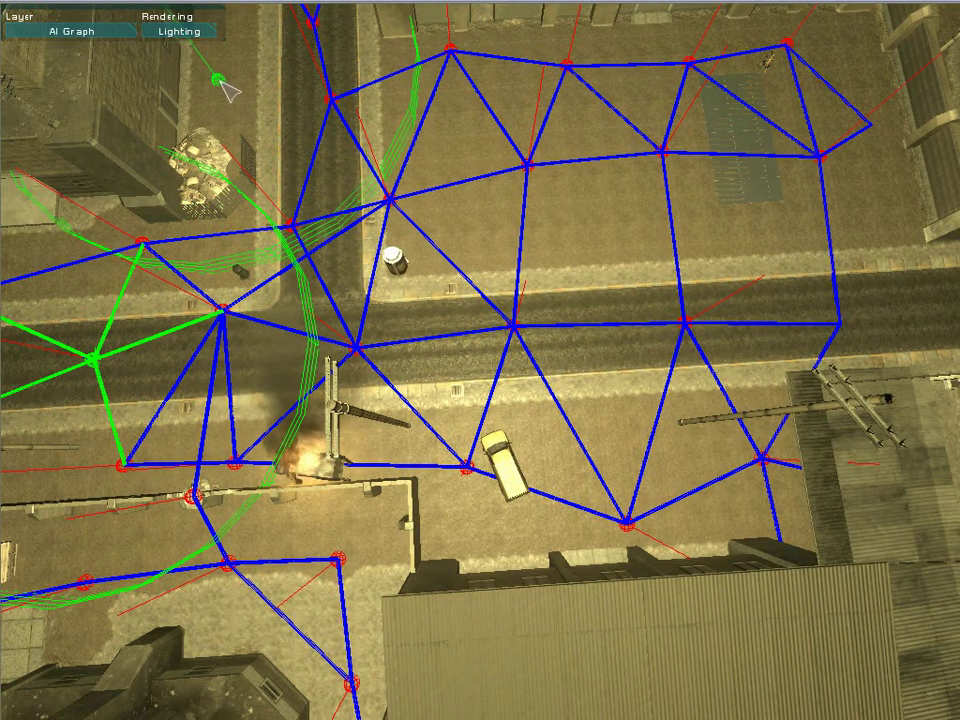
left_click(68, 31)
left_click(64, 40)
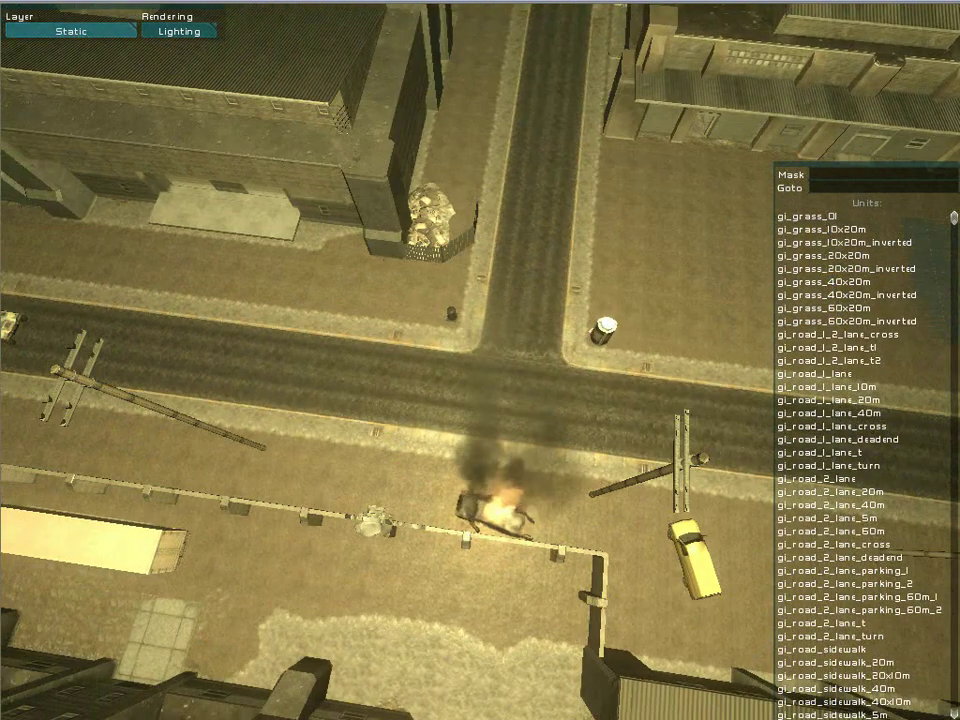
- Start exporting the level as testmap with lightmaps at 1 rendering pass and draft resolution
key("Escape")
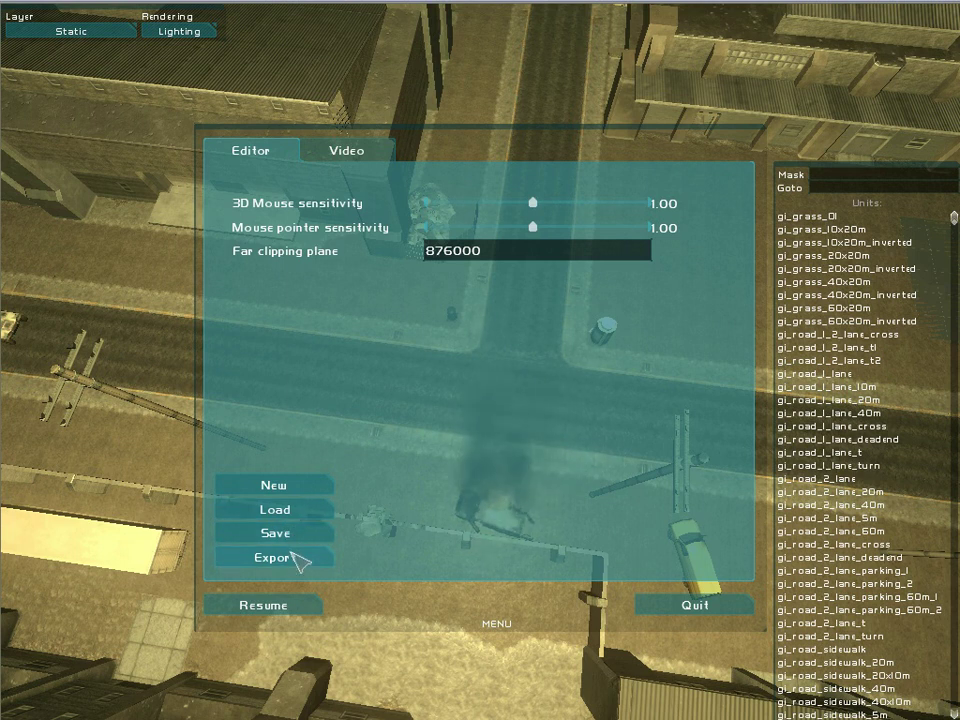
left_click(296, 557)
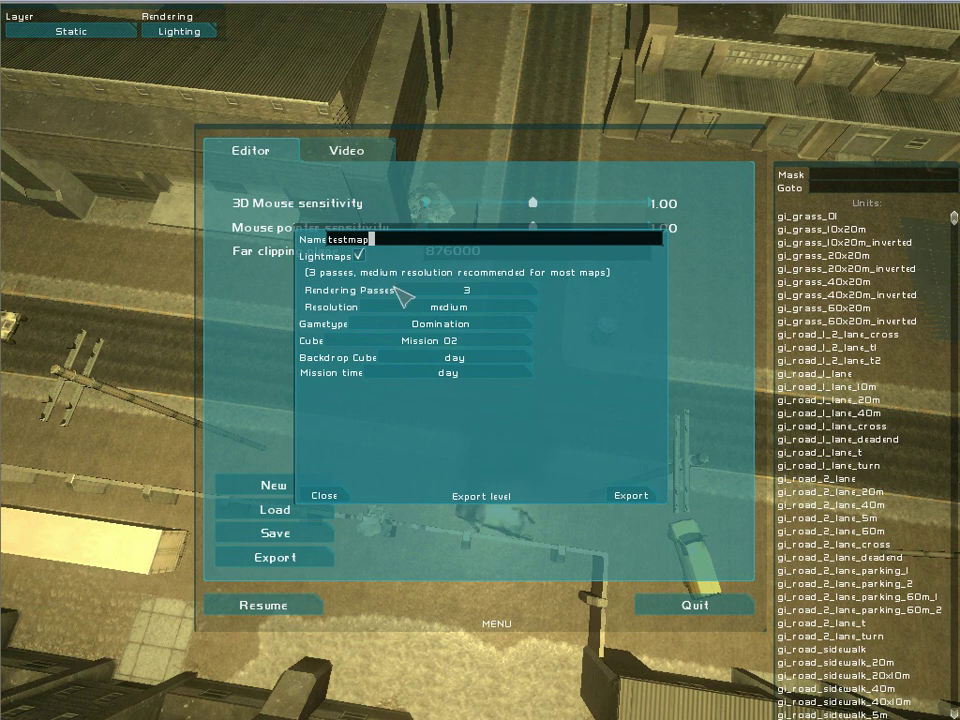
left_click(402, 292)
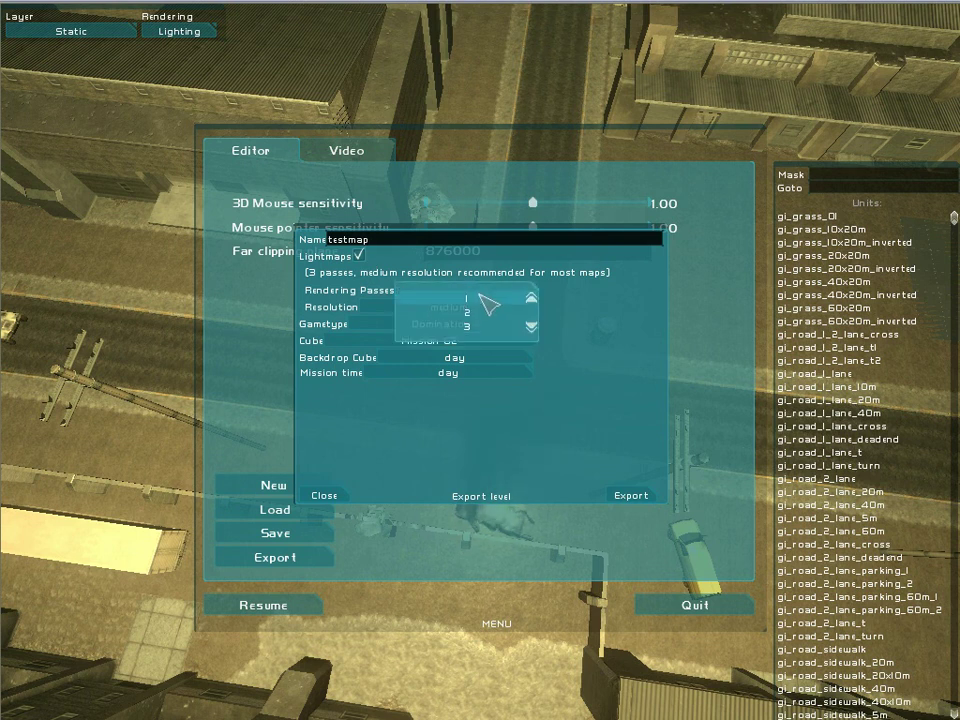
left_click(480, 297)
left_click(478, 306)
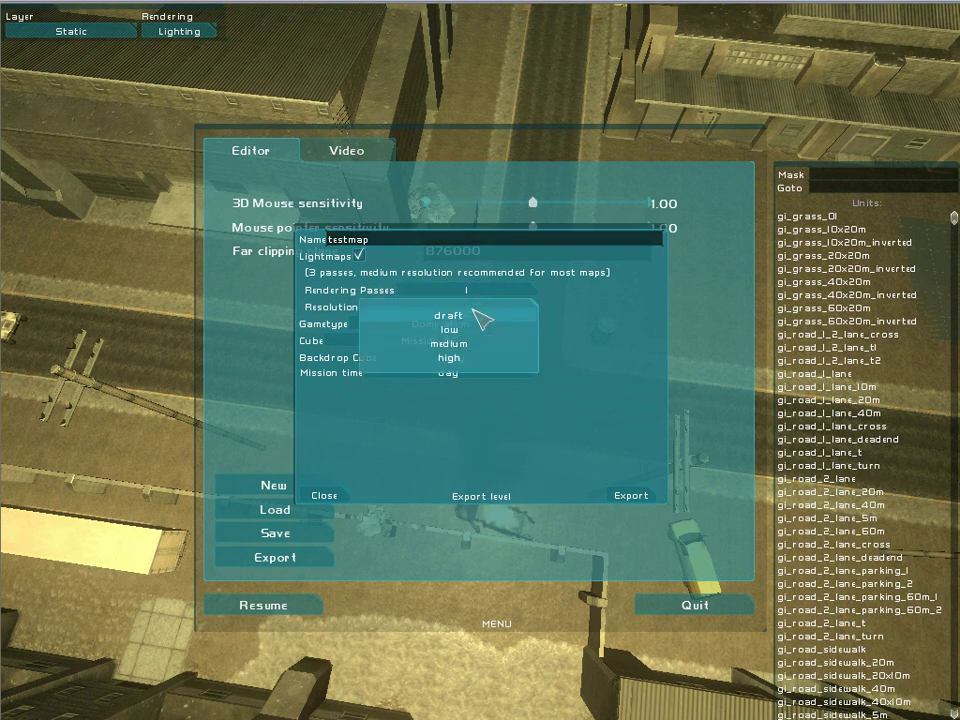
left_click(475, 310)
- Set the export's game type to OGR Cooperative and its description to "Cornholio testing", and export the level
left_click(468, 325)
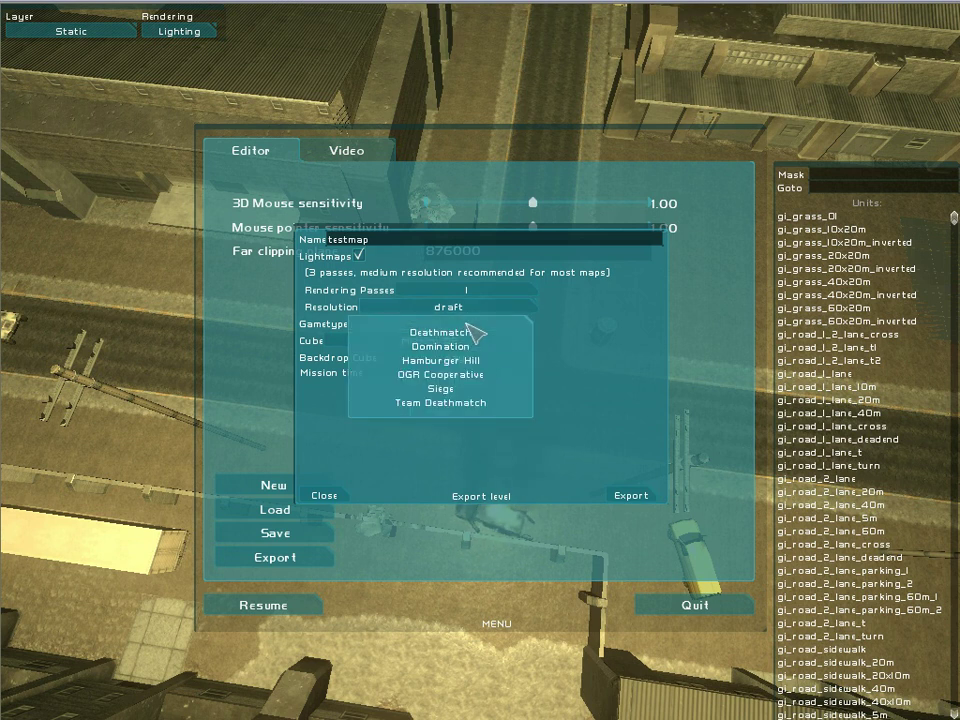
left_click(472, 374)
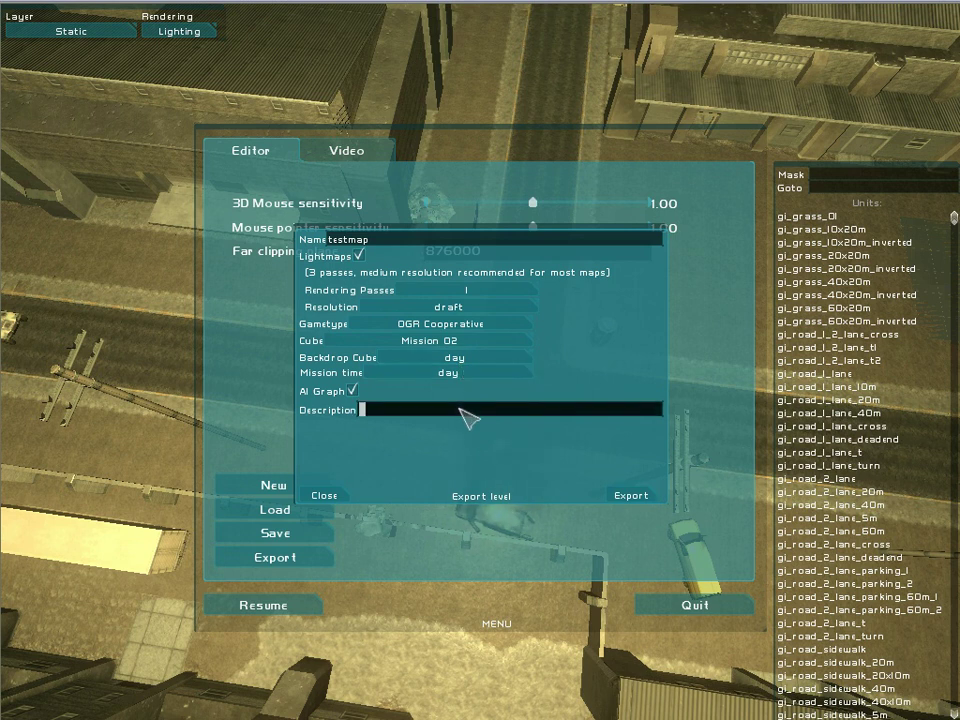
type("ornholio testing")
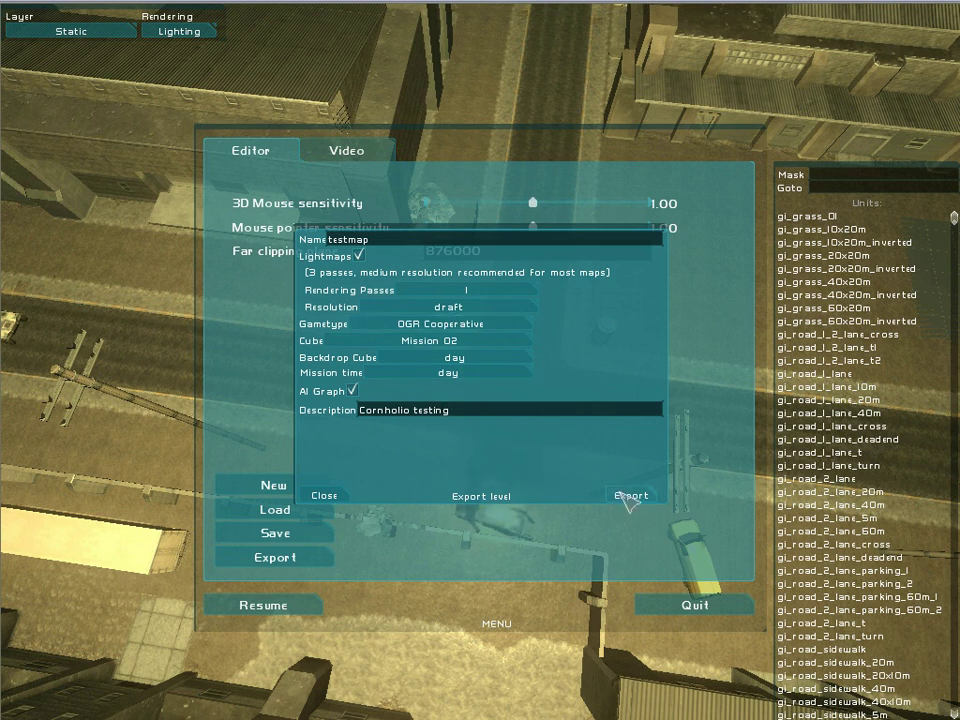
left_click(628, 496)
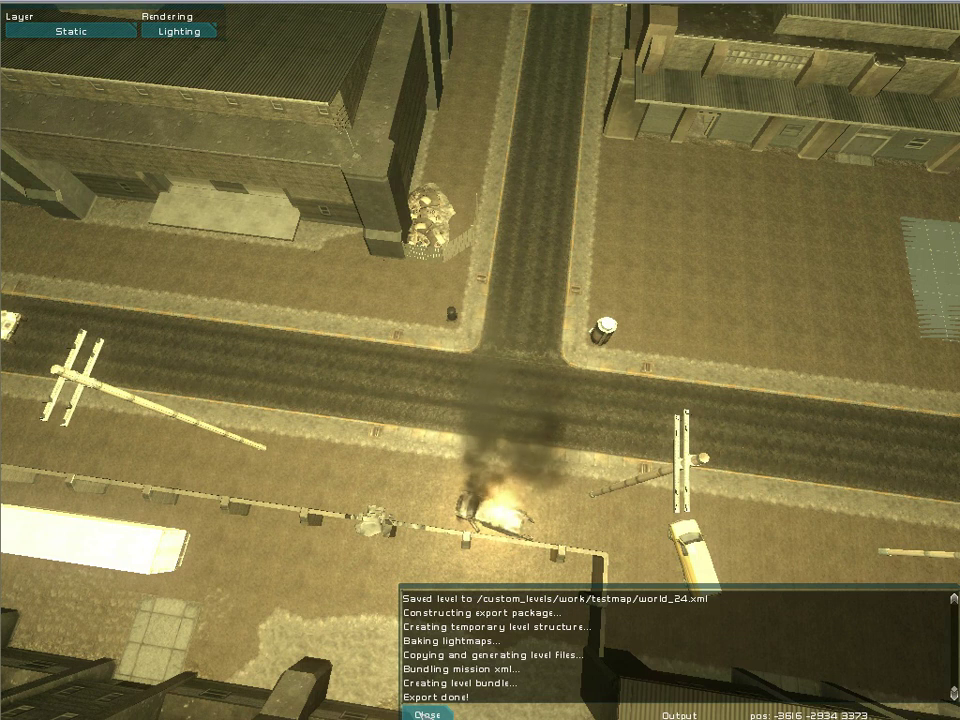
- Dismiss the export output log and quit the level editor
left_click(427, 714)
key("Escape")
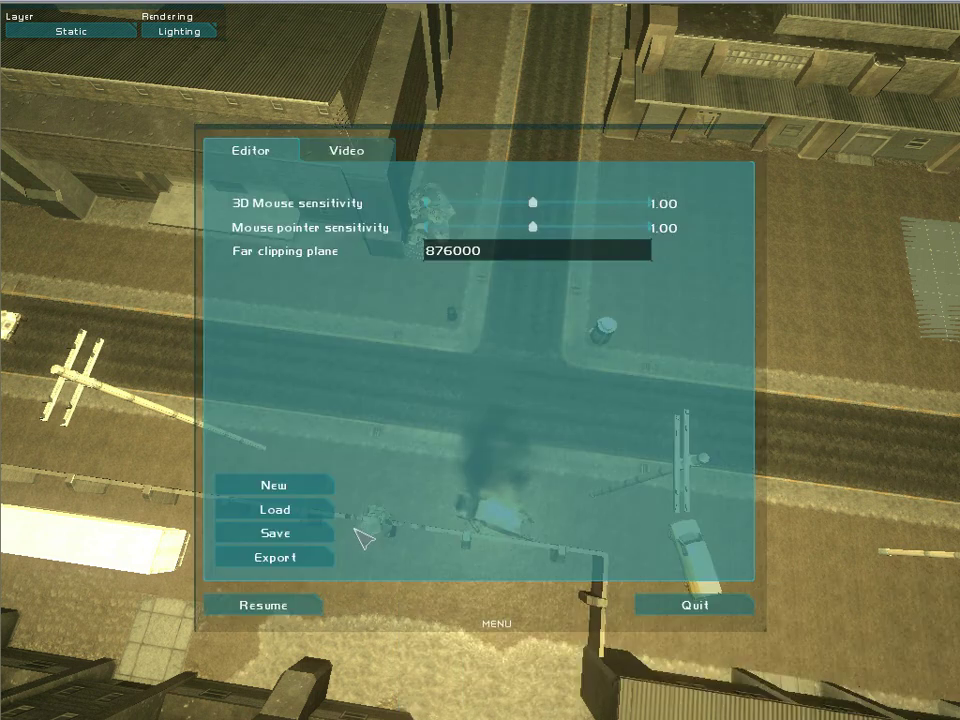
left_click(693, 607)
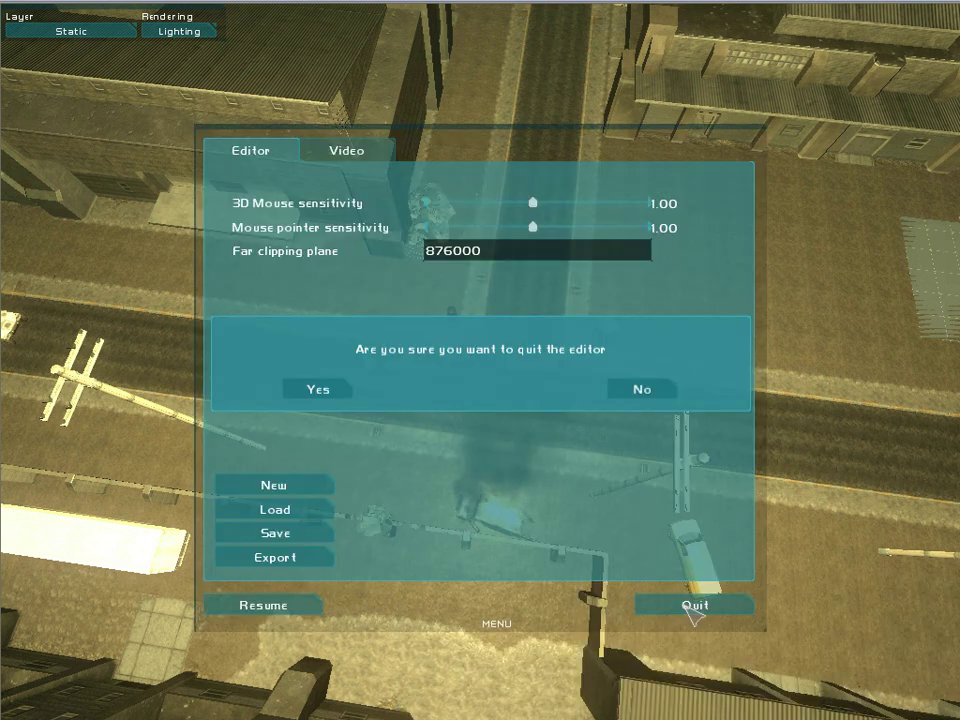
left_click(310, 389)
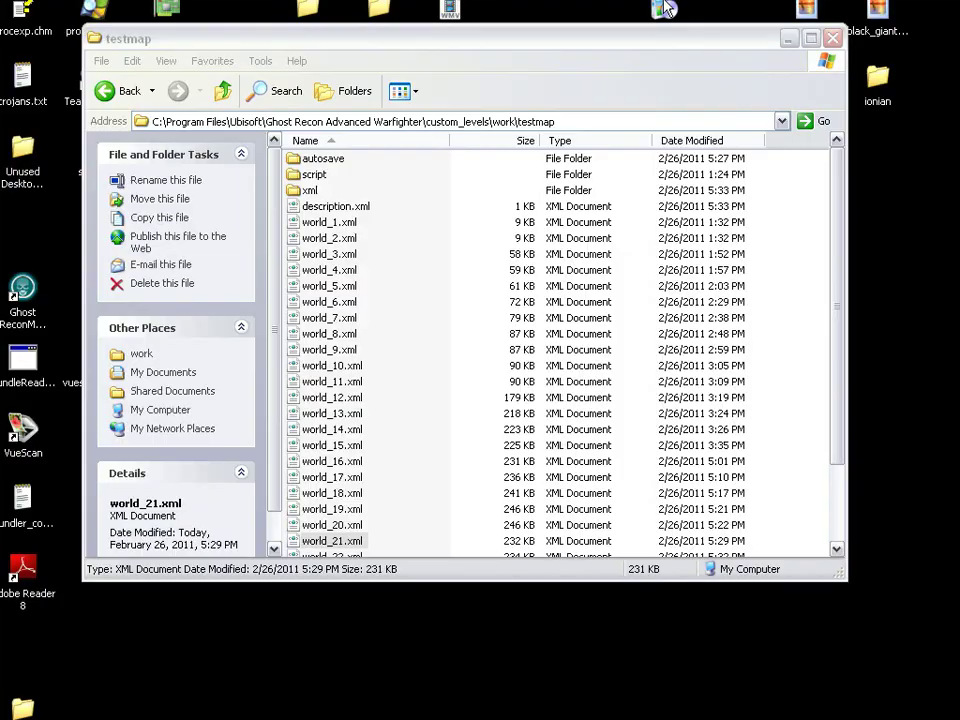
- Open testmap.tga from the testmap folder in Photoshop and reposition the window to show the whole overhead map
scroll(440, 380, "down", 2)
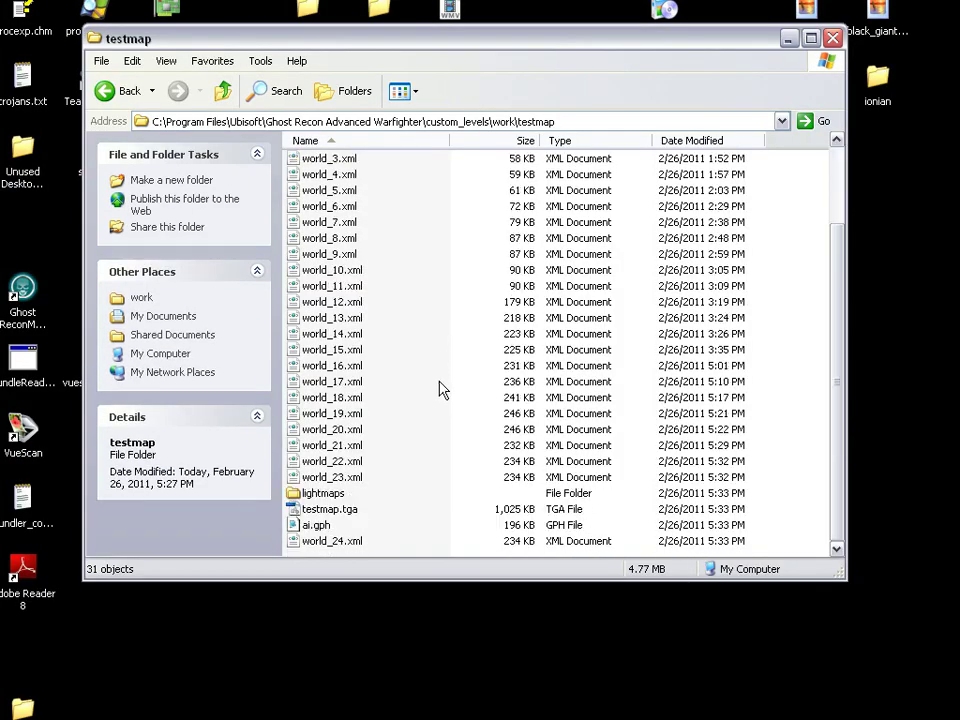
double_click(343, 513)
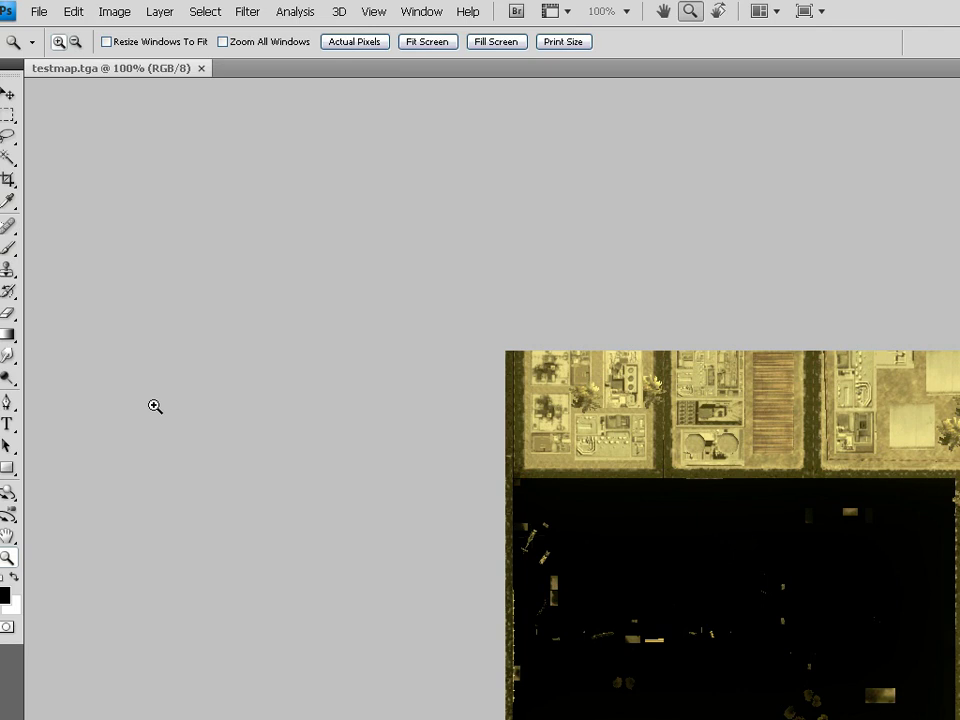
key("f")
key("f")
key("f")
key("f")
key("f")
key("f")
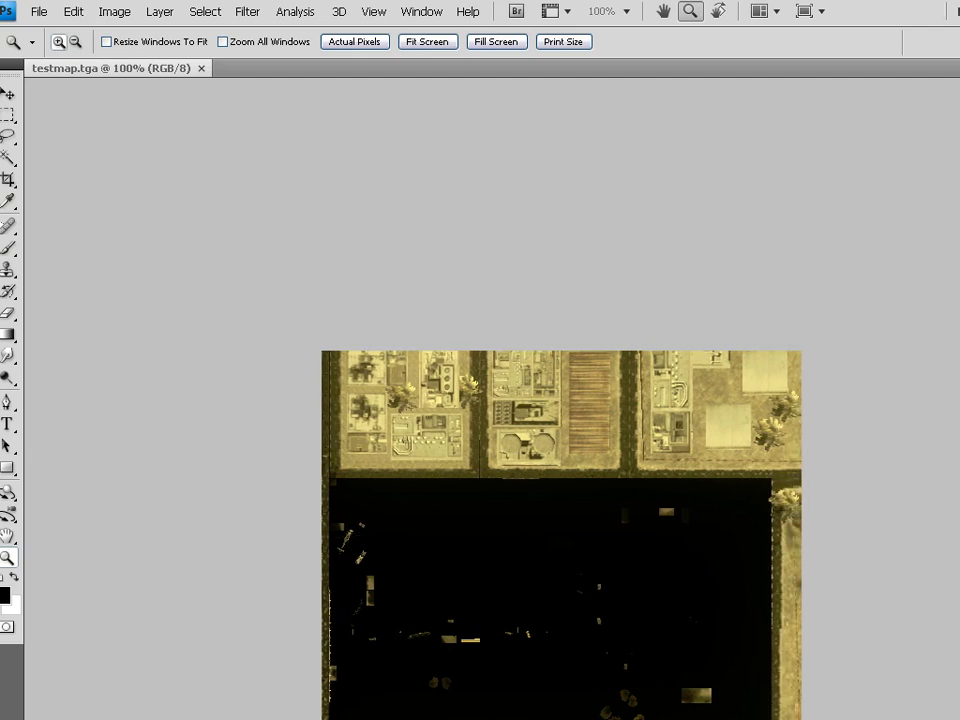
left_click_drag(959, 2, 959, 301)
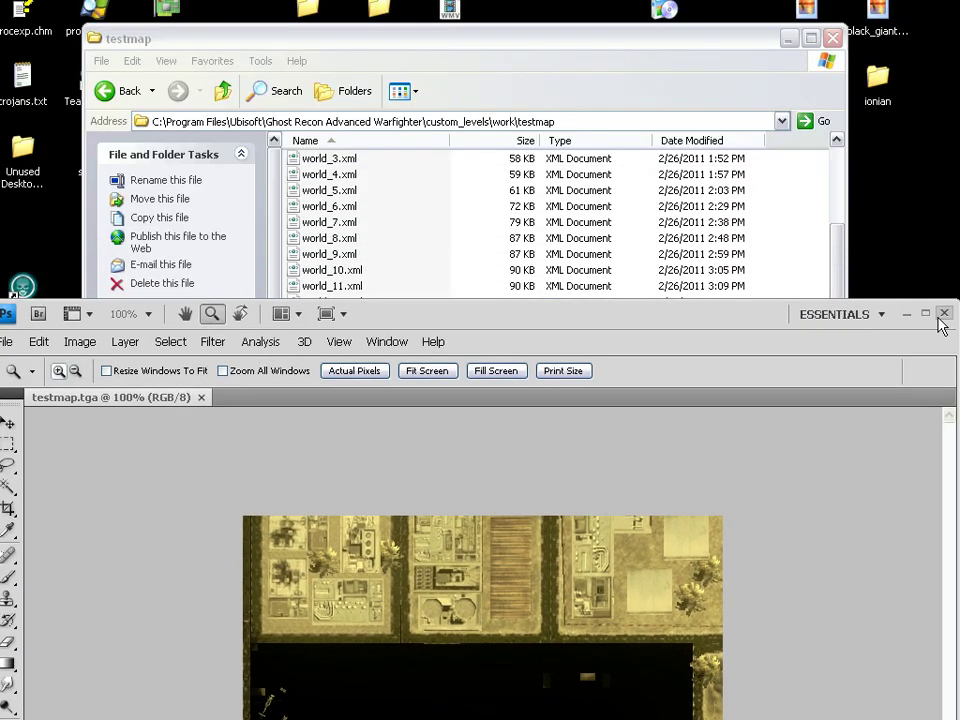
left_click_drag(737, 322, 710, 1)
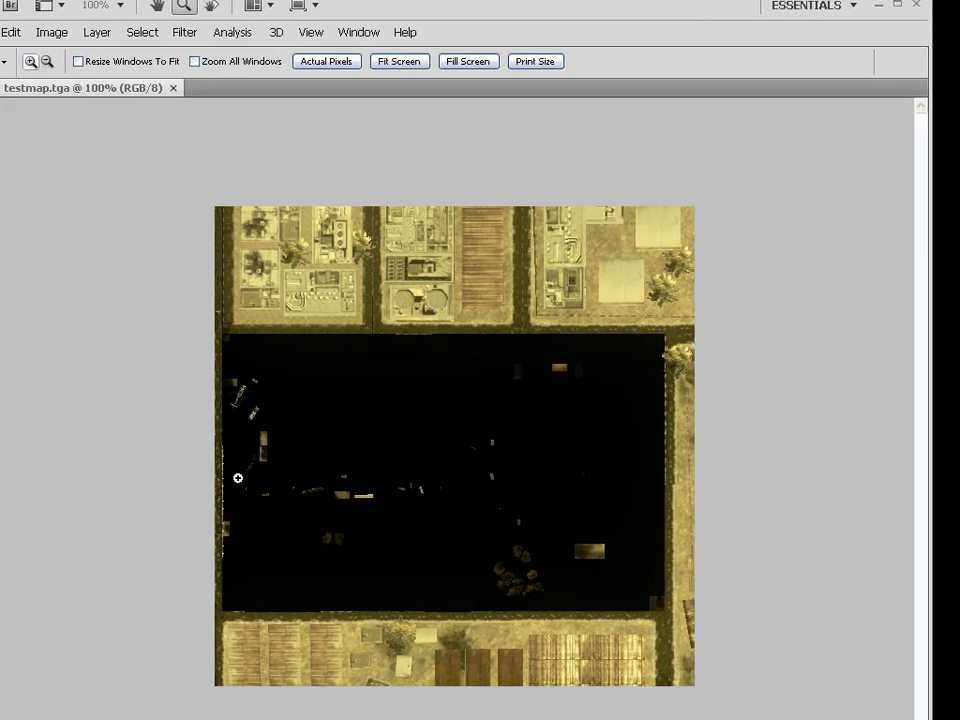
- Examine the dark central area of the map image up close, and view its alpha and red channels
left_click(319, 514)
left_click(484, 487)
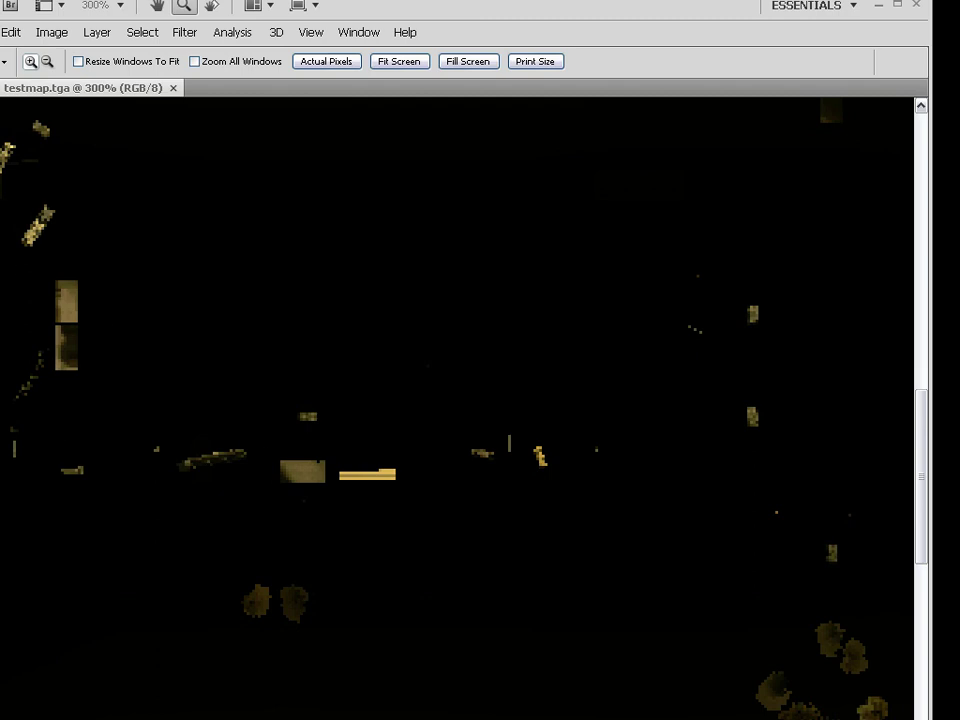
double_click(157, 6)
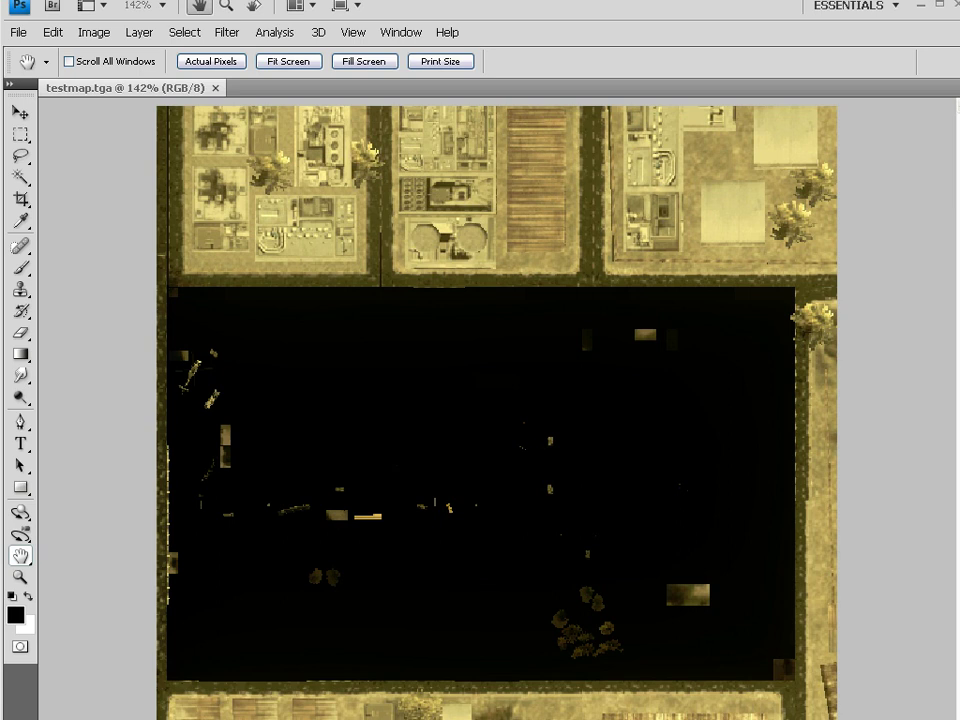
key("ctrl+6")
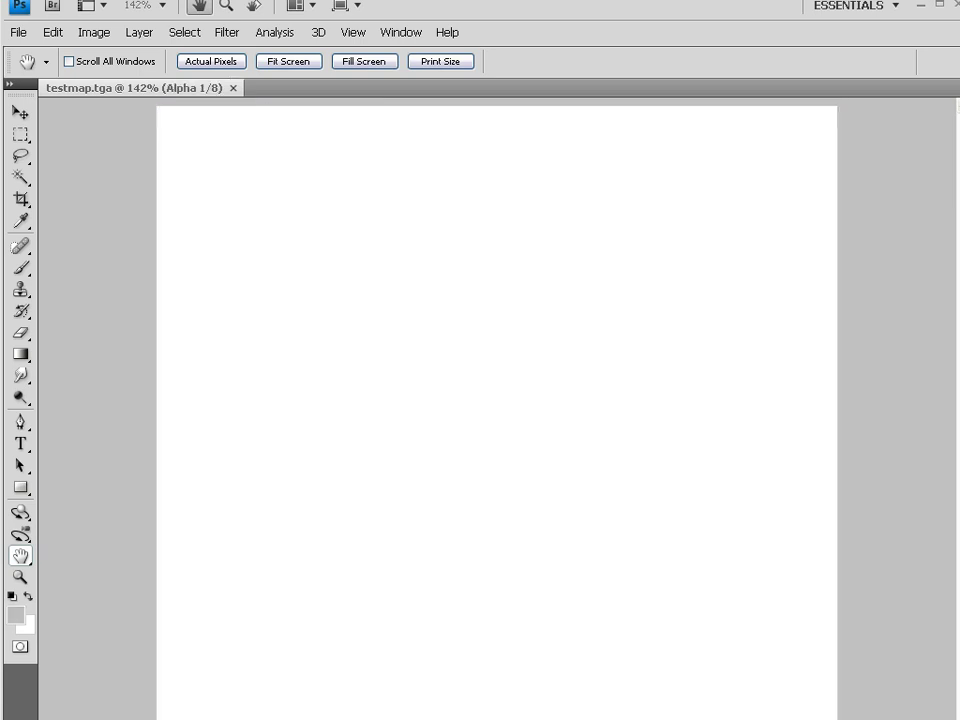
key("ctrl+3")
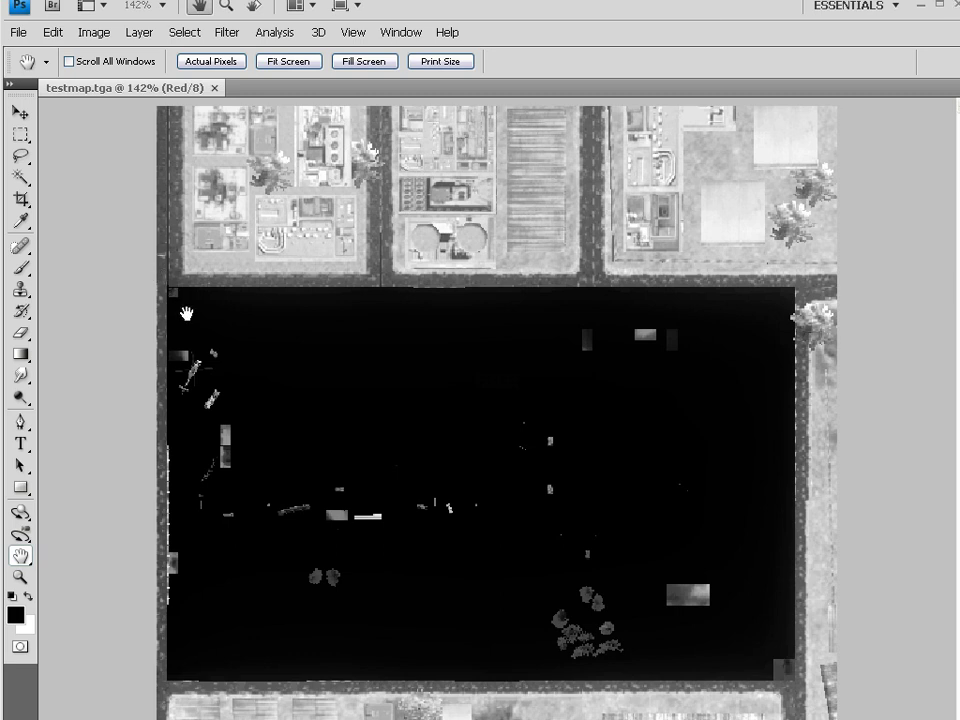
key("t")
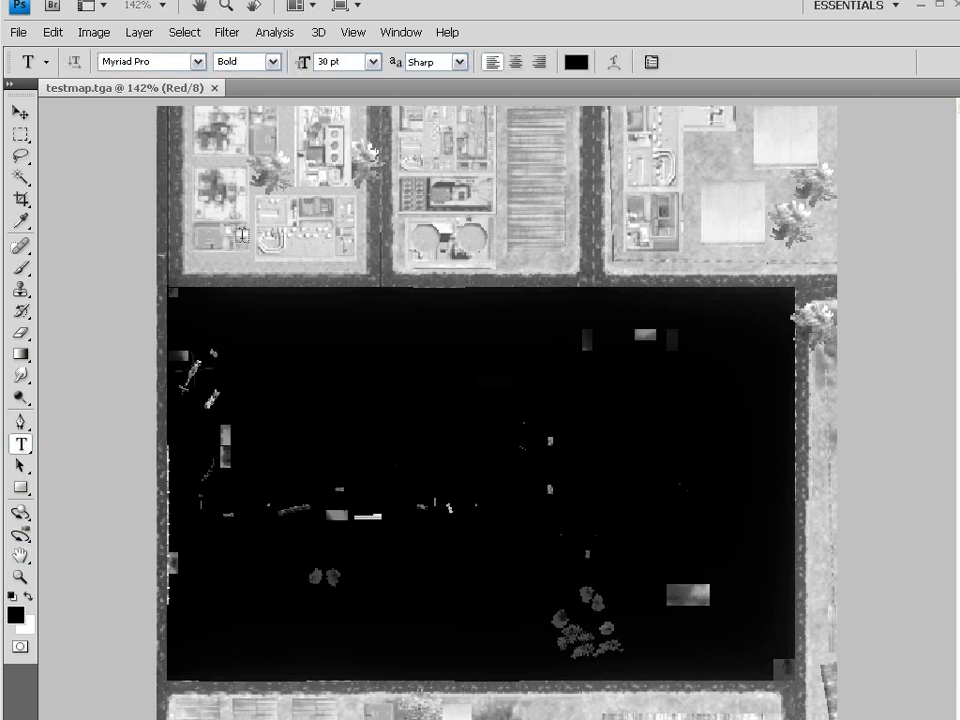
left_click(234, 228)
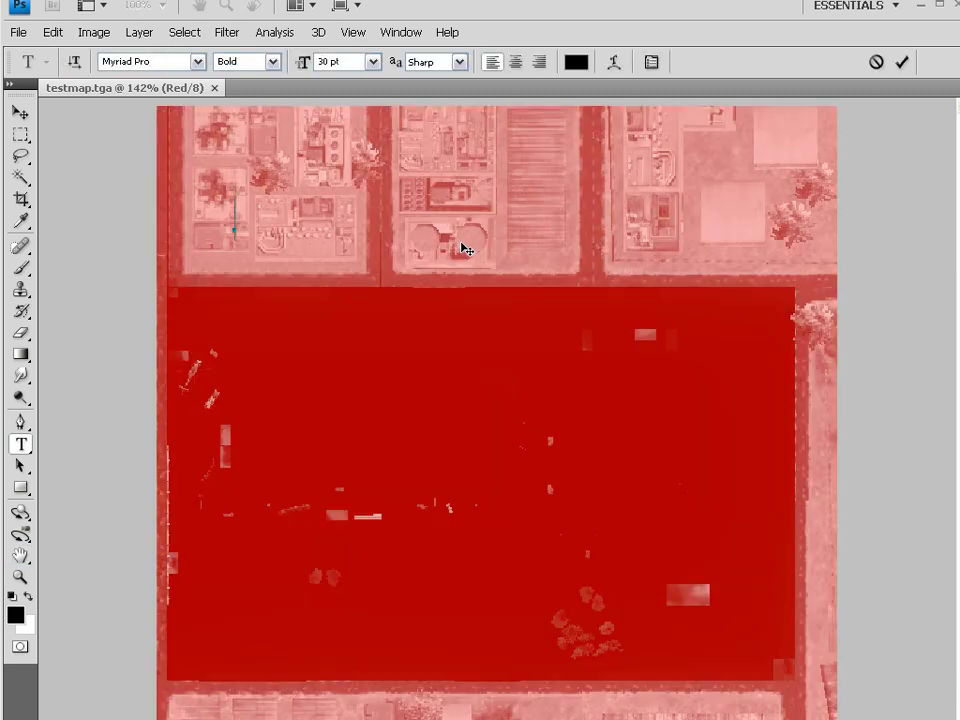
type("dasdkg;akgjaigdk;")
key("Escape")
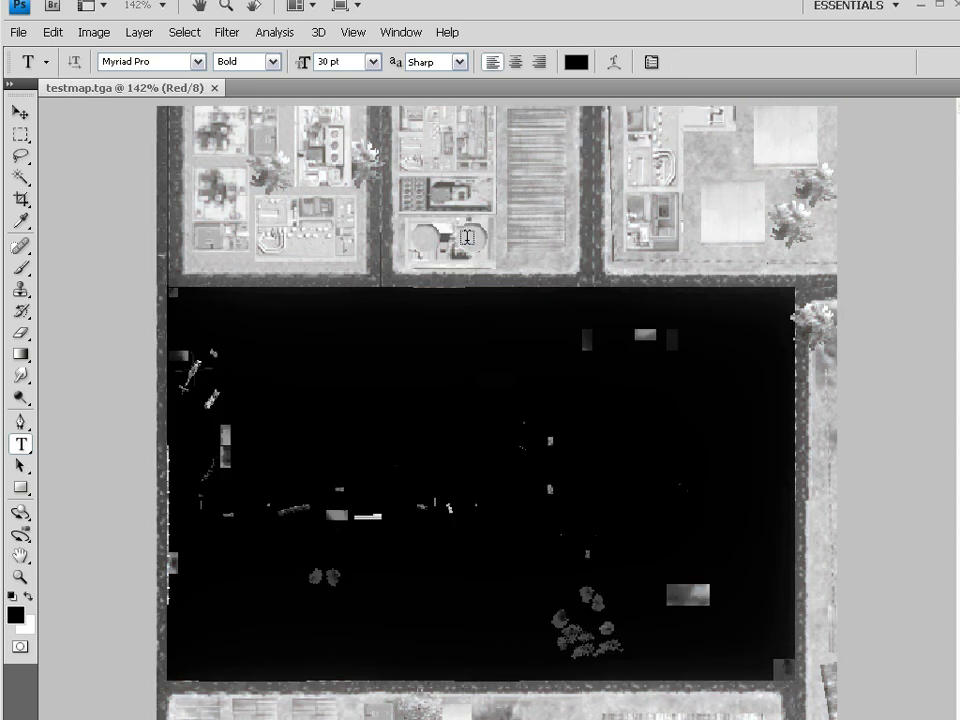
- Close Photoshop, go up from the testmap folder to custom_levels, and select testmap.bundle
left_click(957, 5)
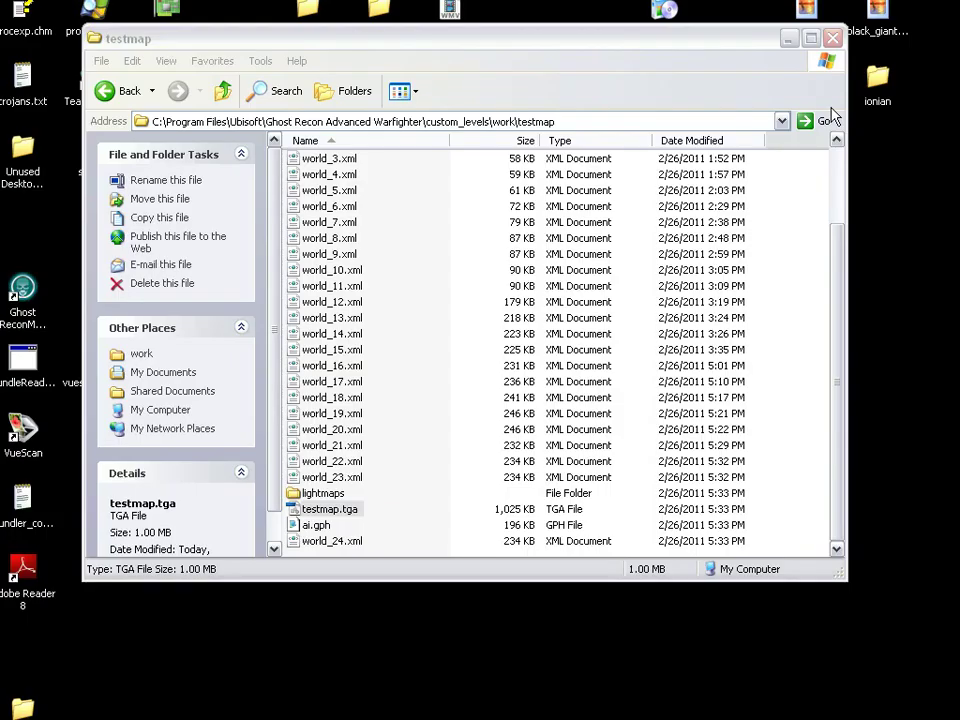
left_click(413, 420)
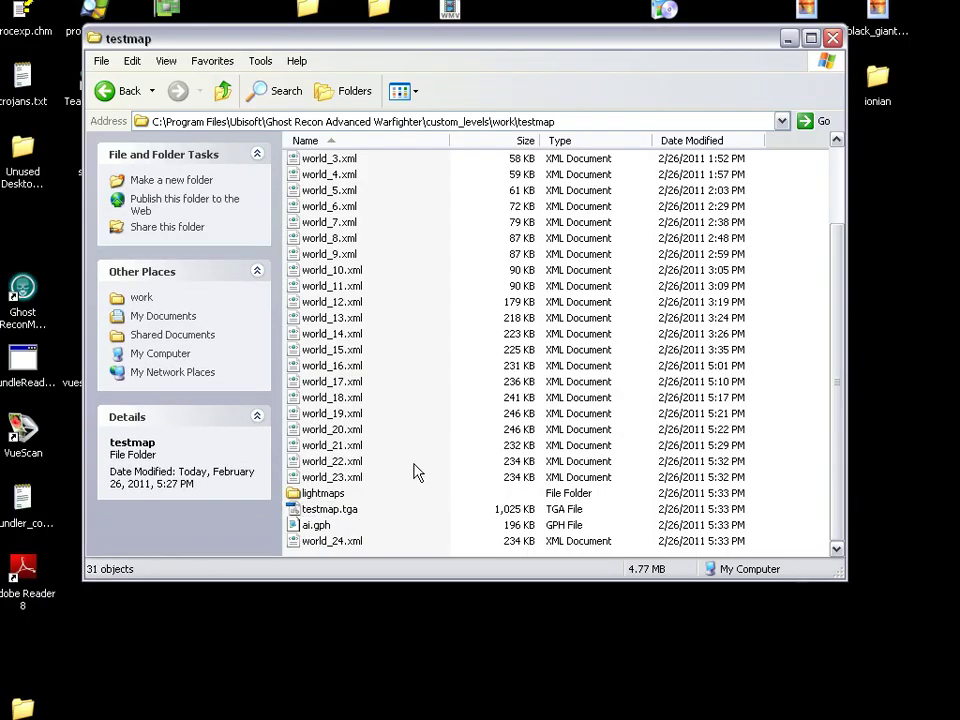
left_click(222, 91)
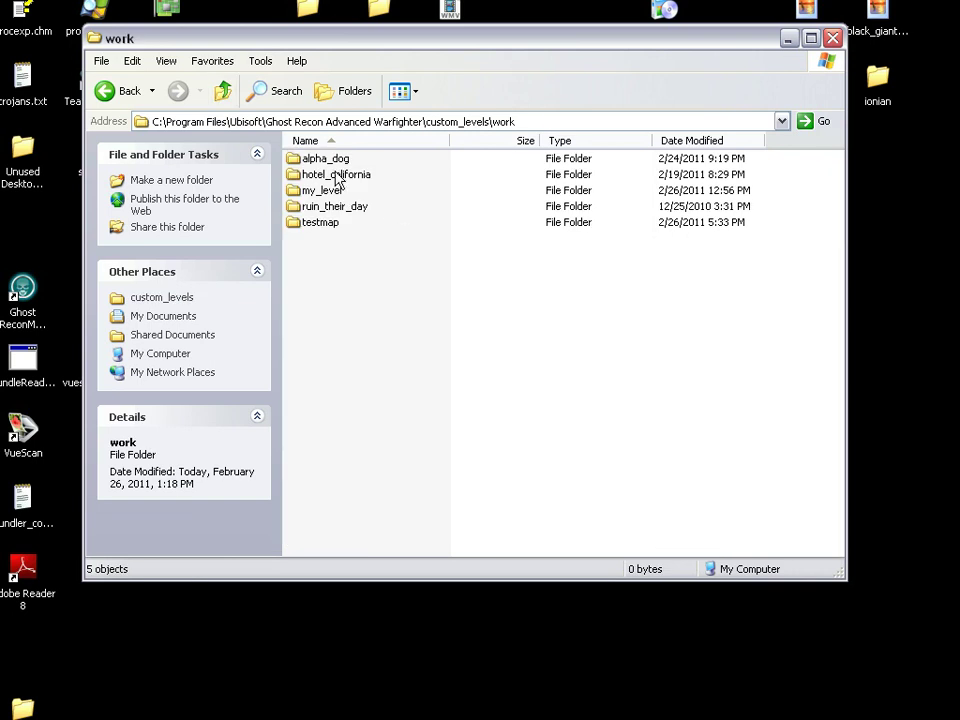
left_click(222, 91)
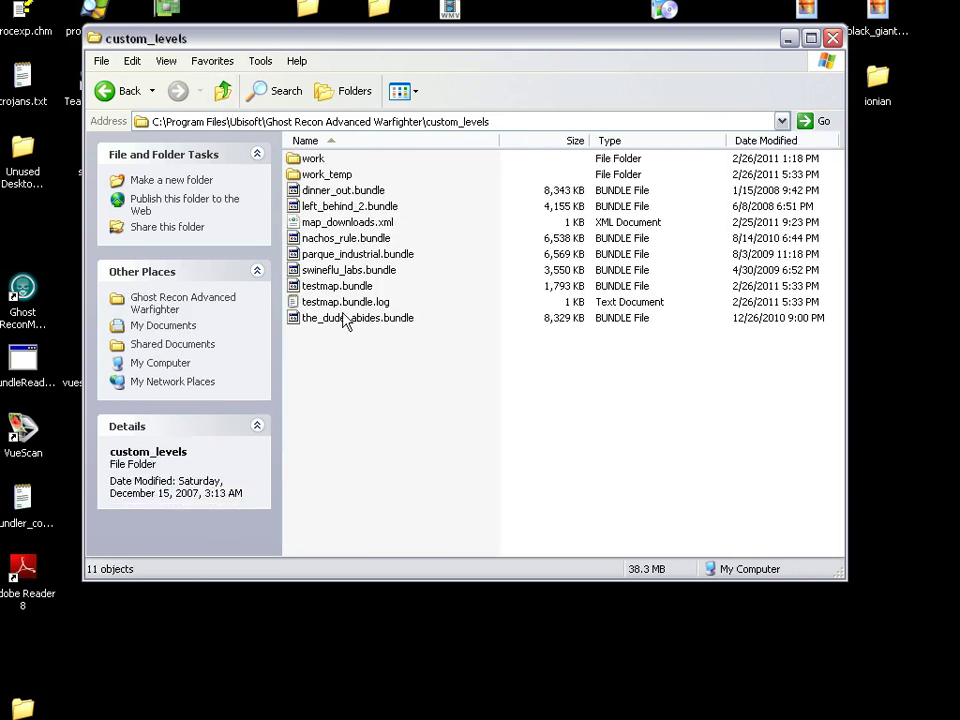
left_click(322, 286)
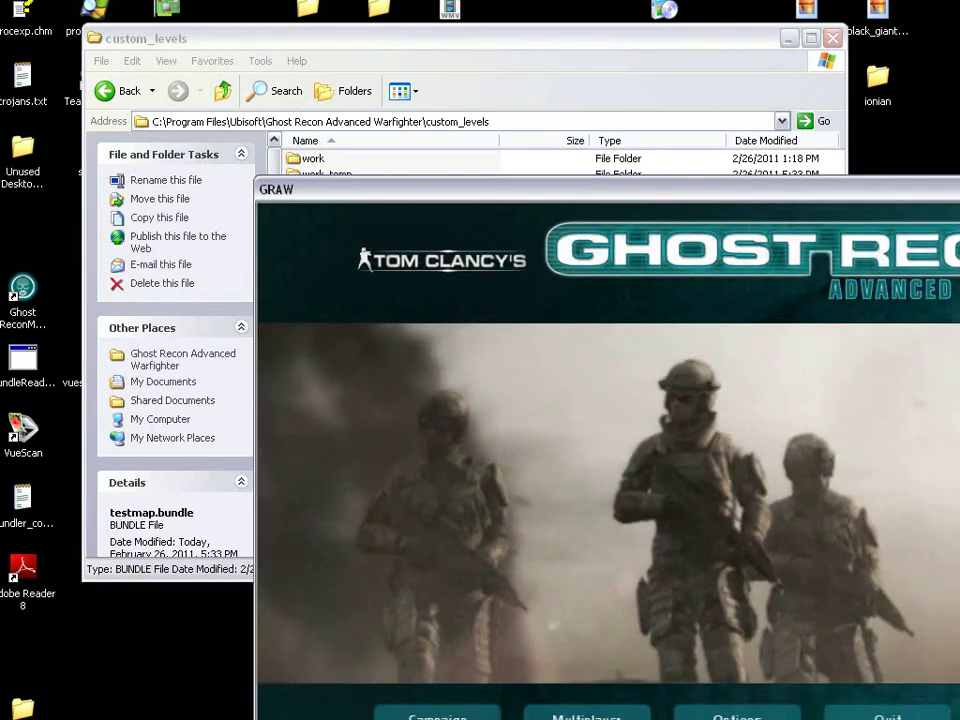
- Open the multiplayer server setup and reposition the game window so all server settings are visible
left_click(587, 716)
left_click(587, 718)
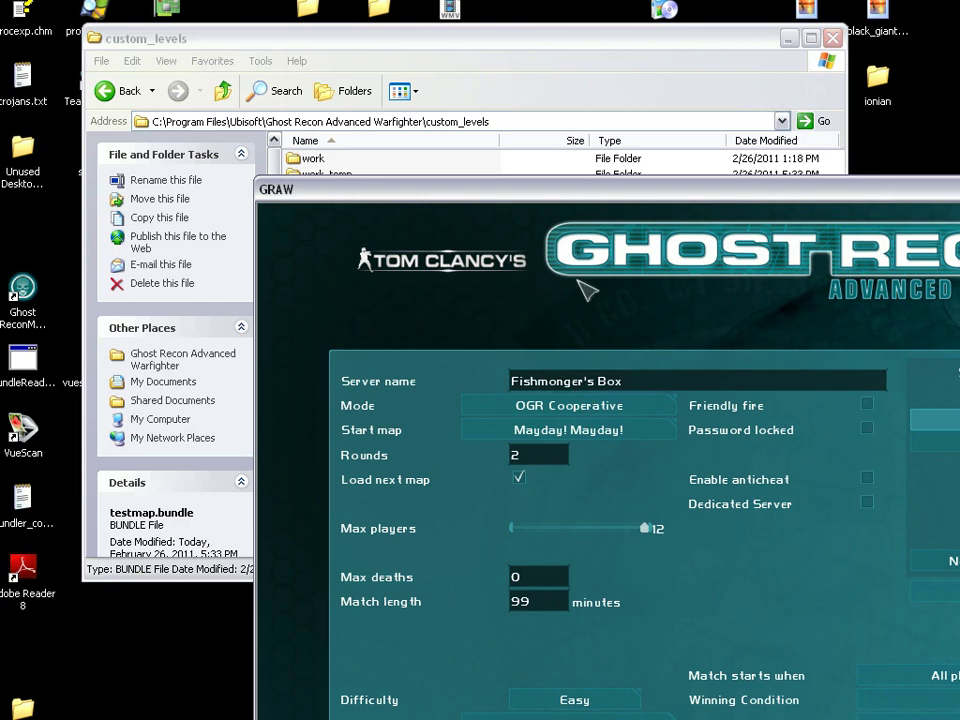
key("alt+Tab")
left_click_drag(959, 188, 800, 1)
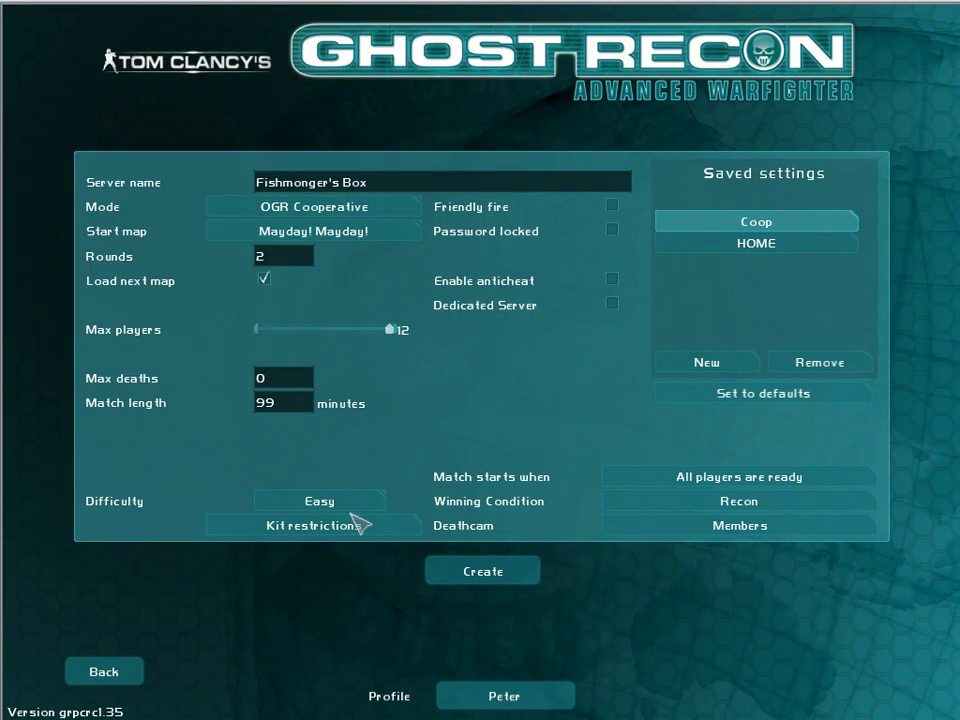
- Set the start map to testmap and create the OGR Cooperative server
left_click(350, 230)
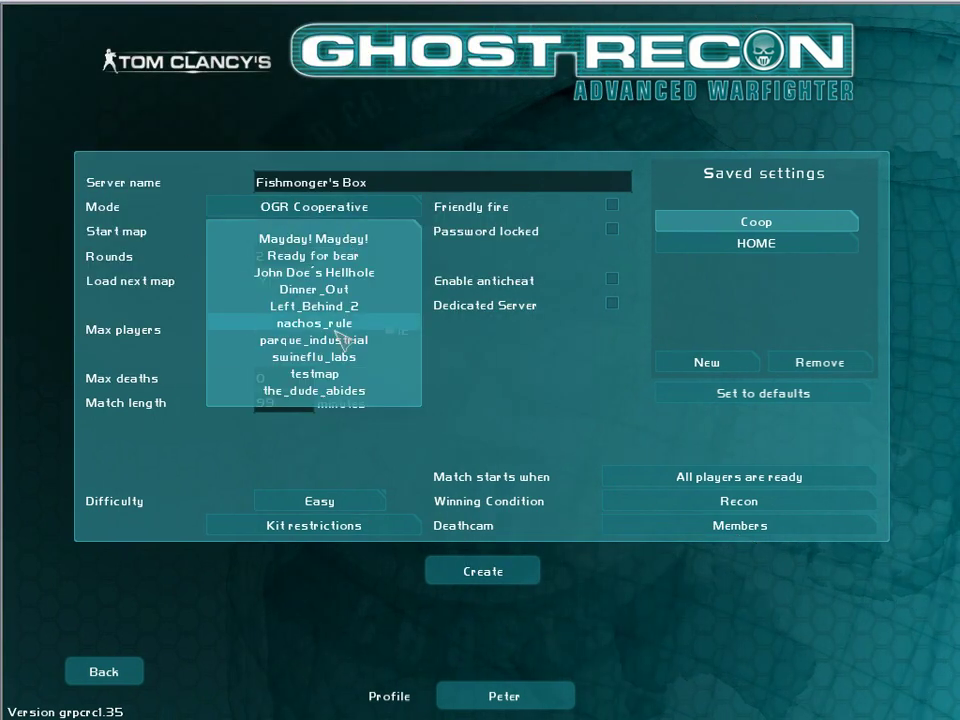
left_click(334, 374)
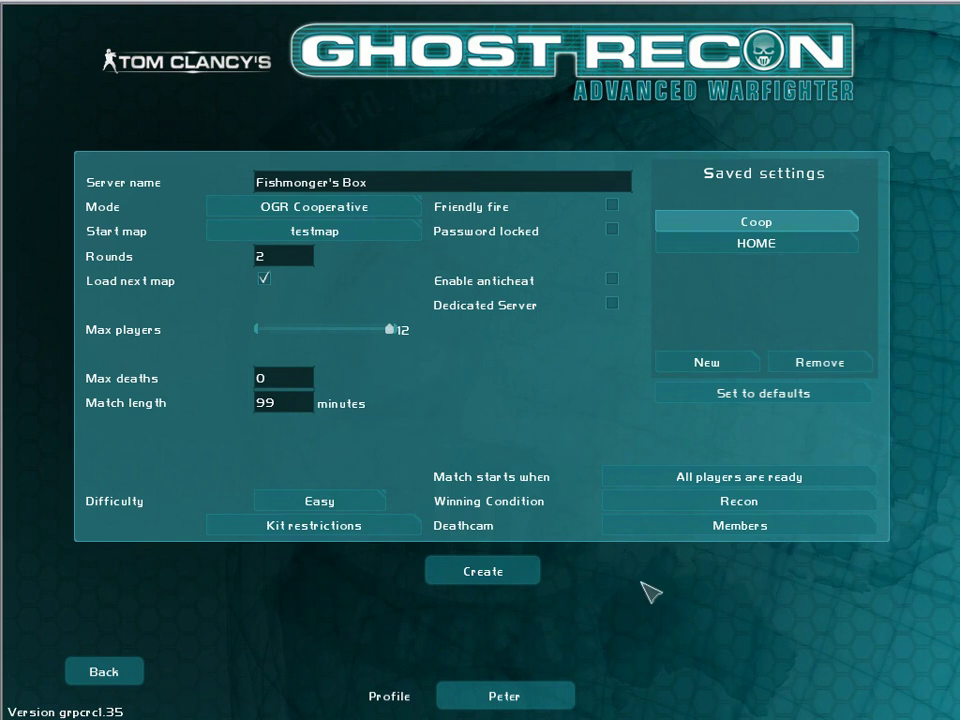
left_click(500, 575)
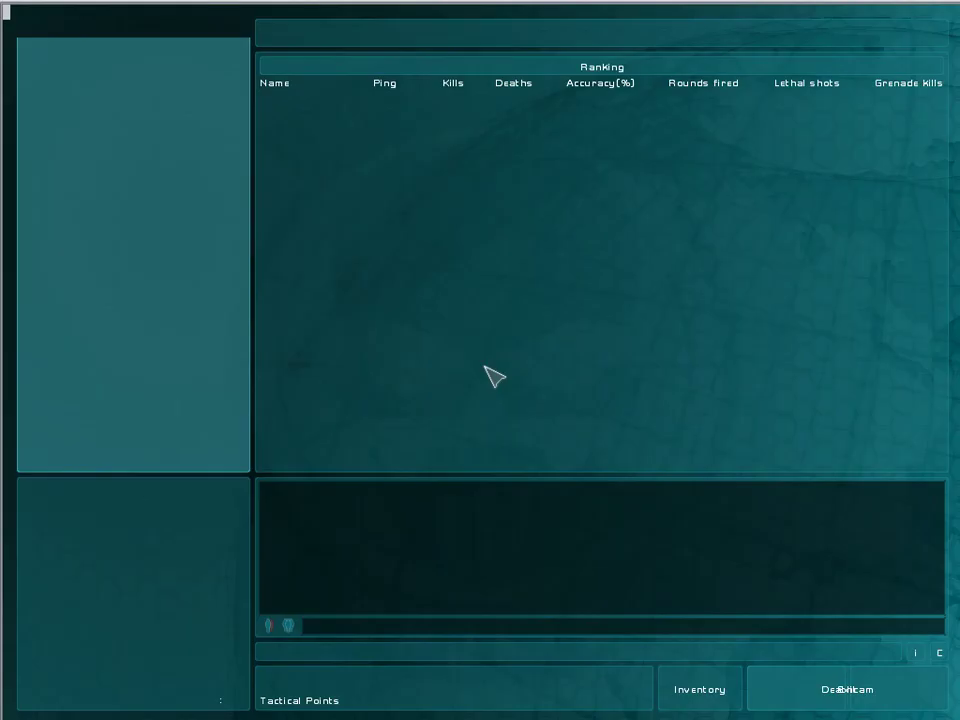
- Choose the Special kit from the inventory and start the match
left_click(662, 672)
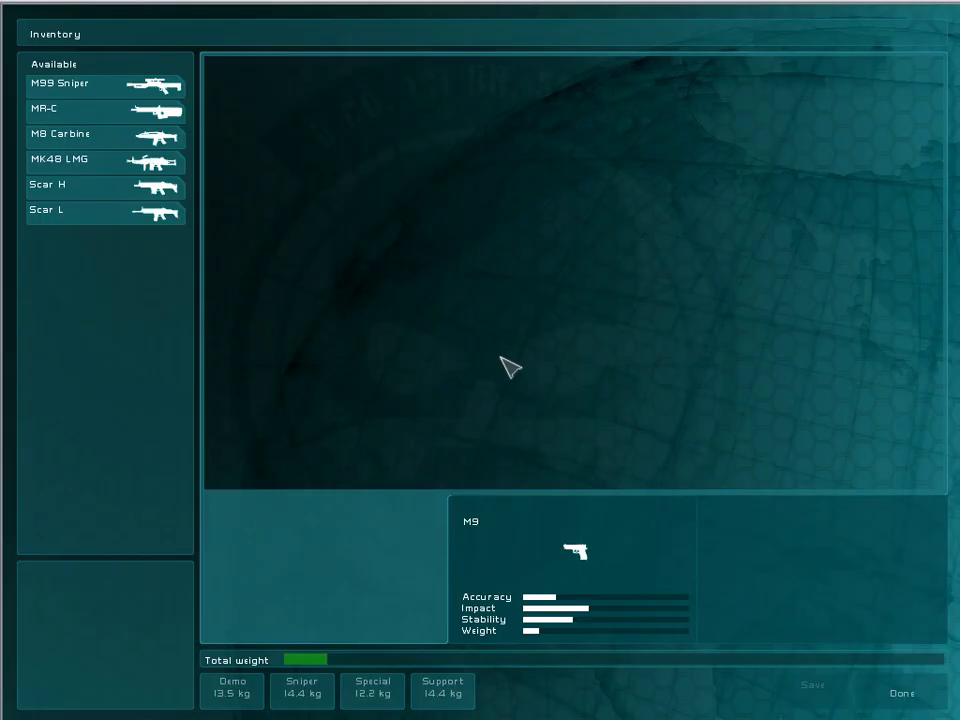
left_click(373, 690)
left_click(902, 693)
left_click(899, 689)
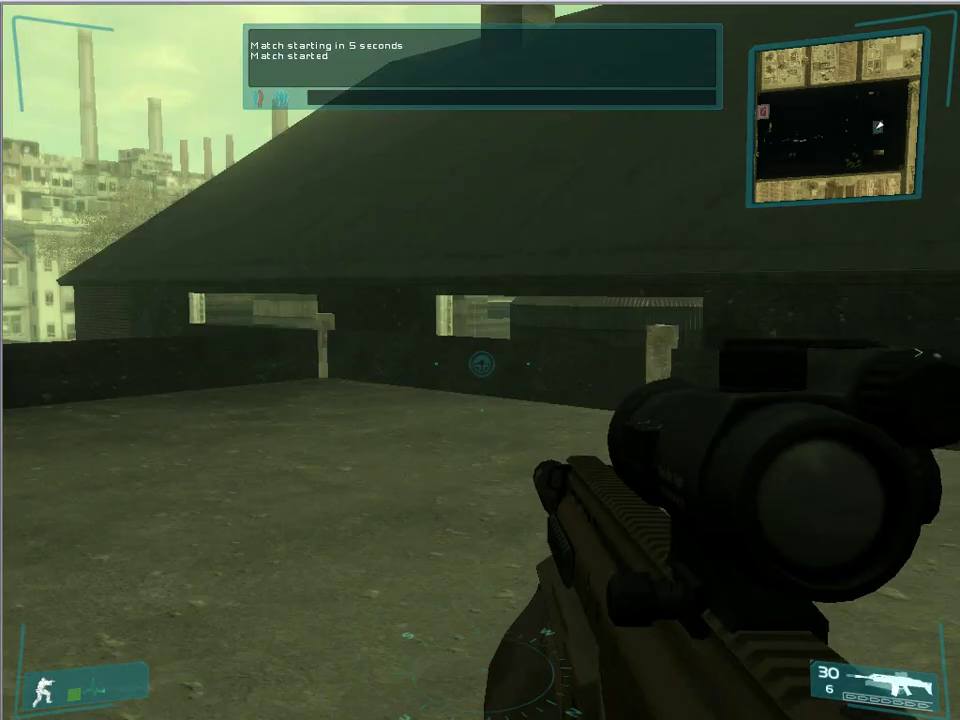
- Walk from the spawn point across the roof and up the metal stairs to the lookout above the street
key("w")
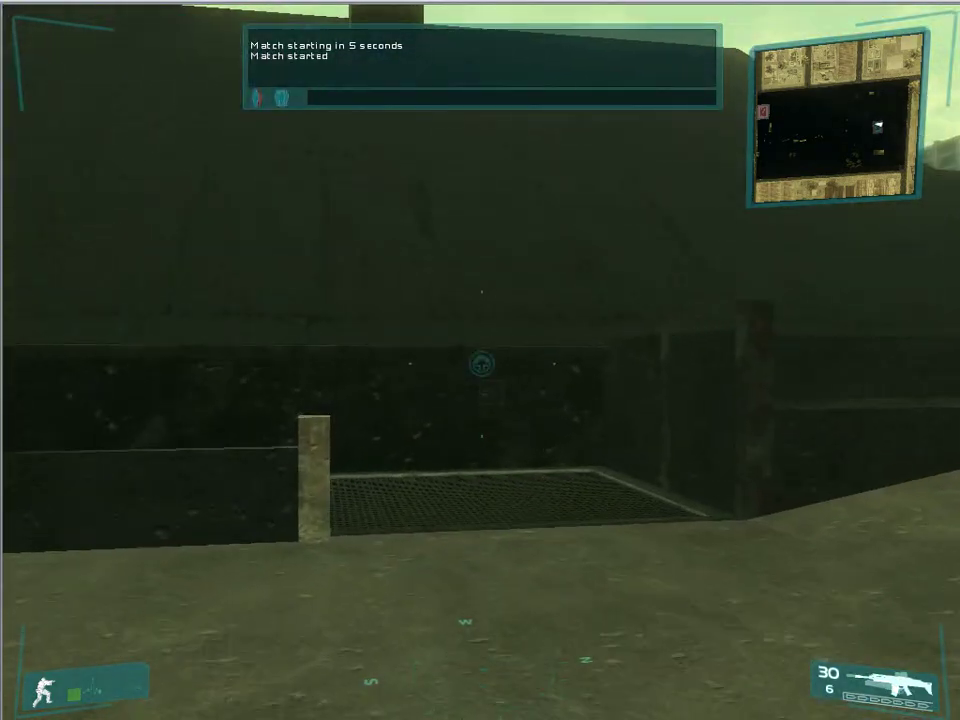
key("w")
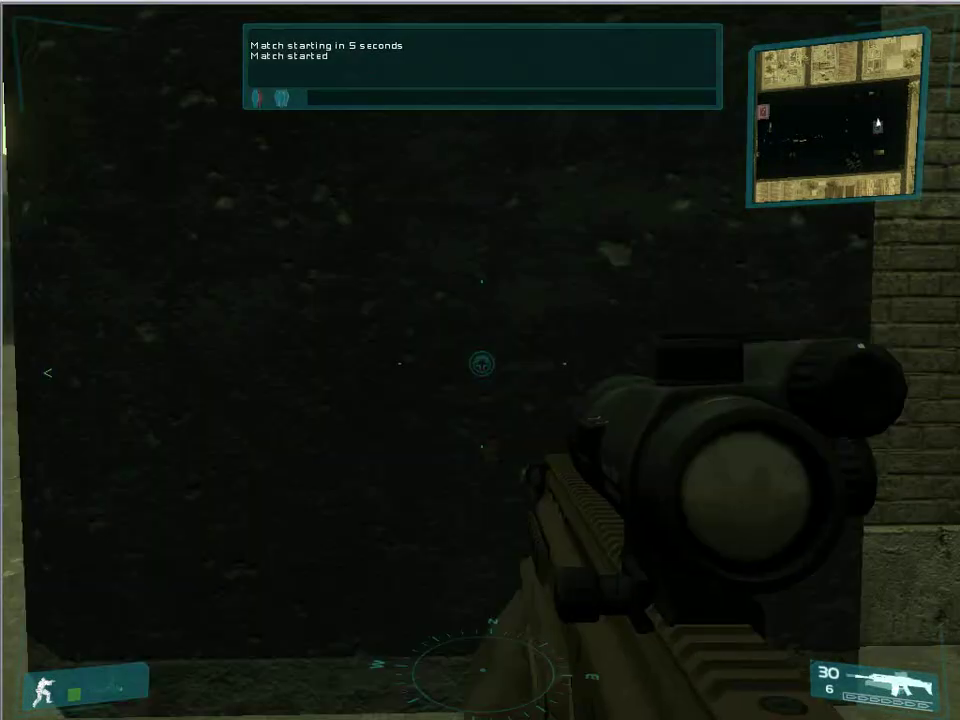
key("w")
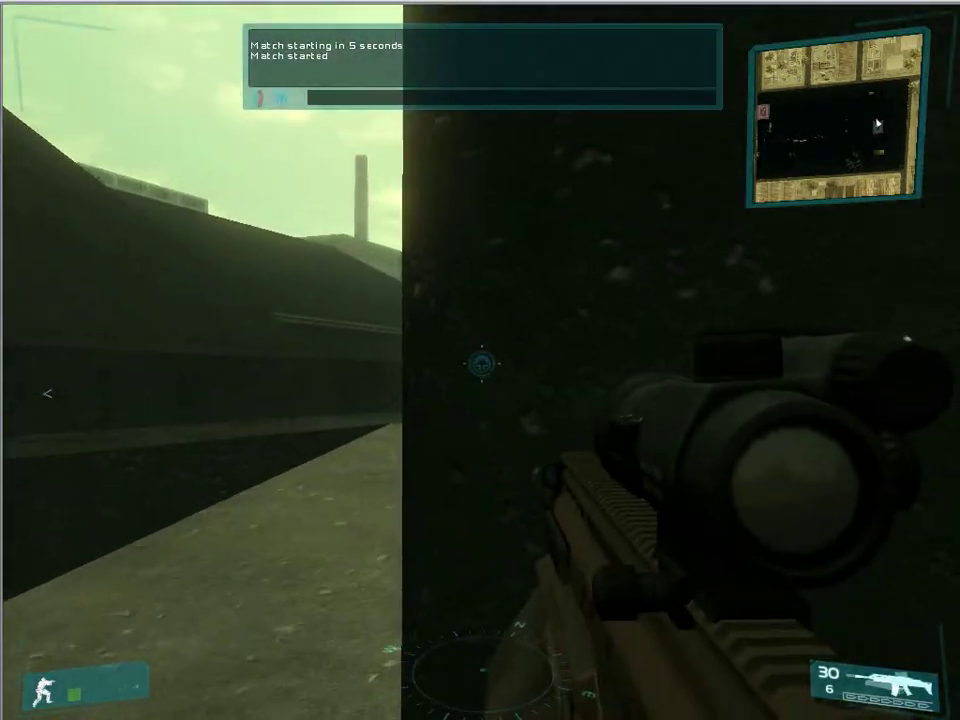
key("w")
key("w")
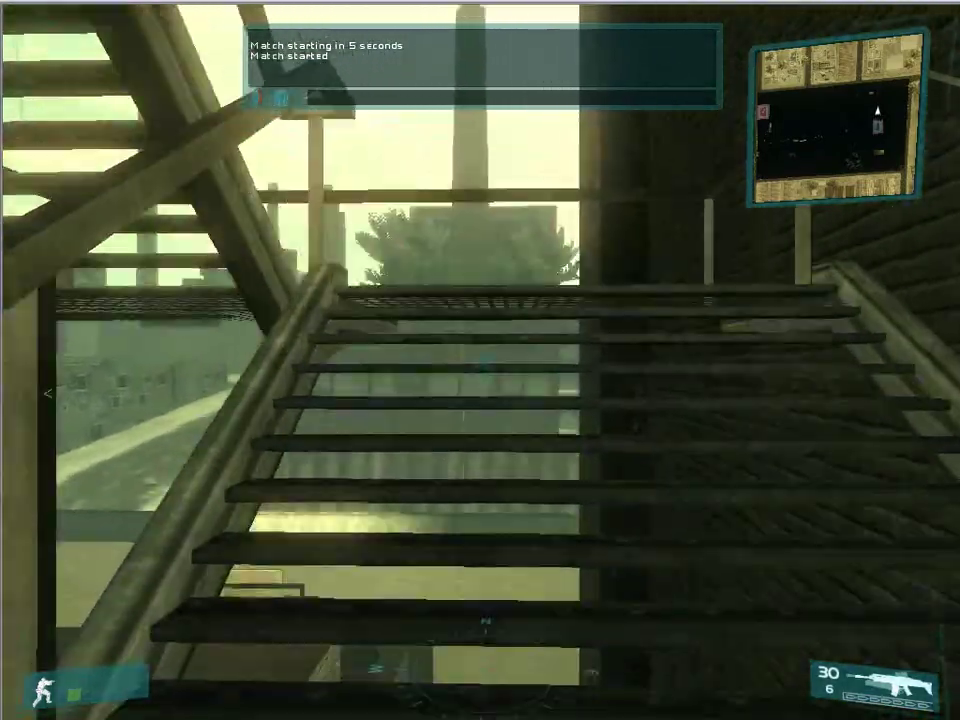
key("w")
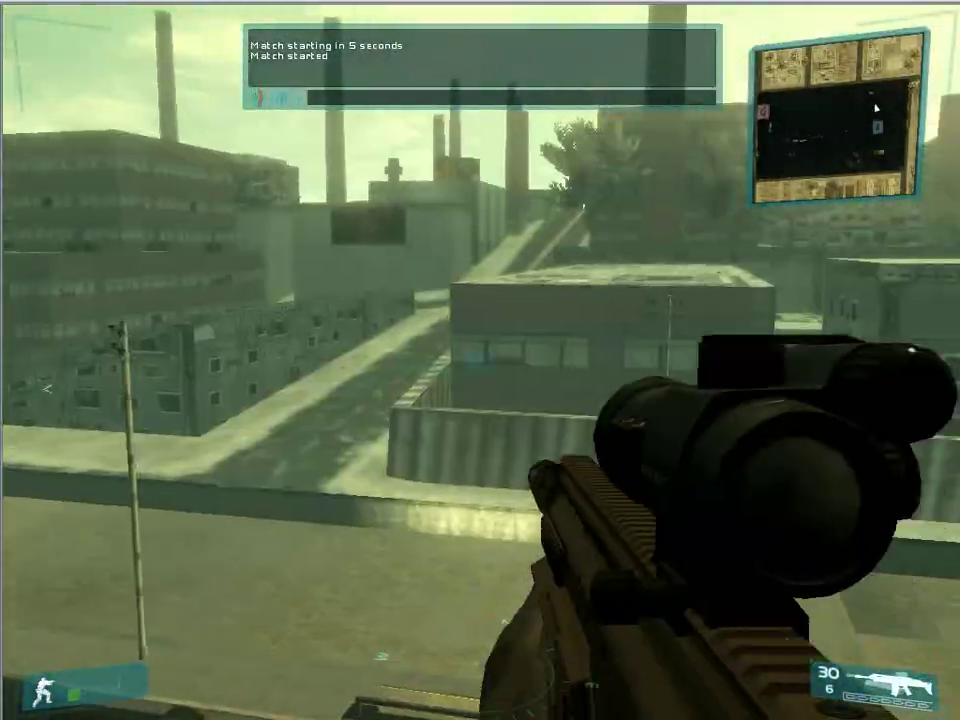
- Fire the rifle from the lookout and view the utility pole through the scope
left_click(482, 364)
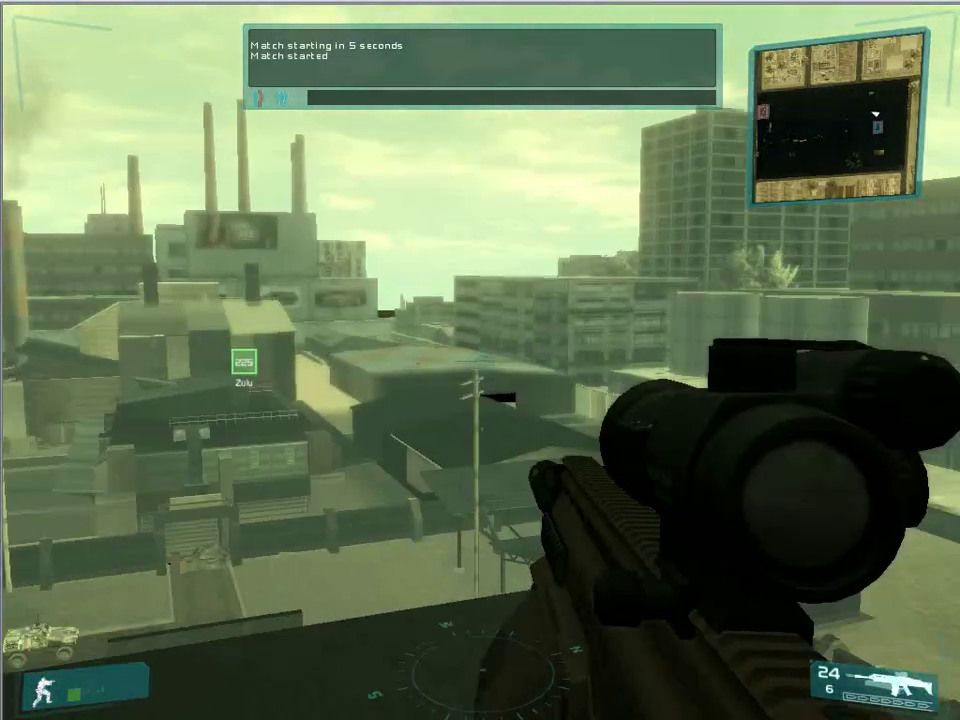
right_click(480, 362)
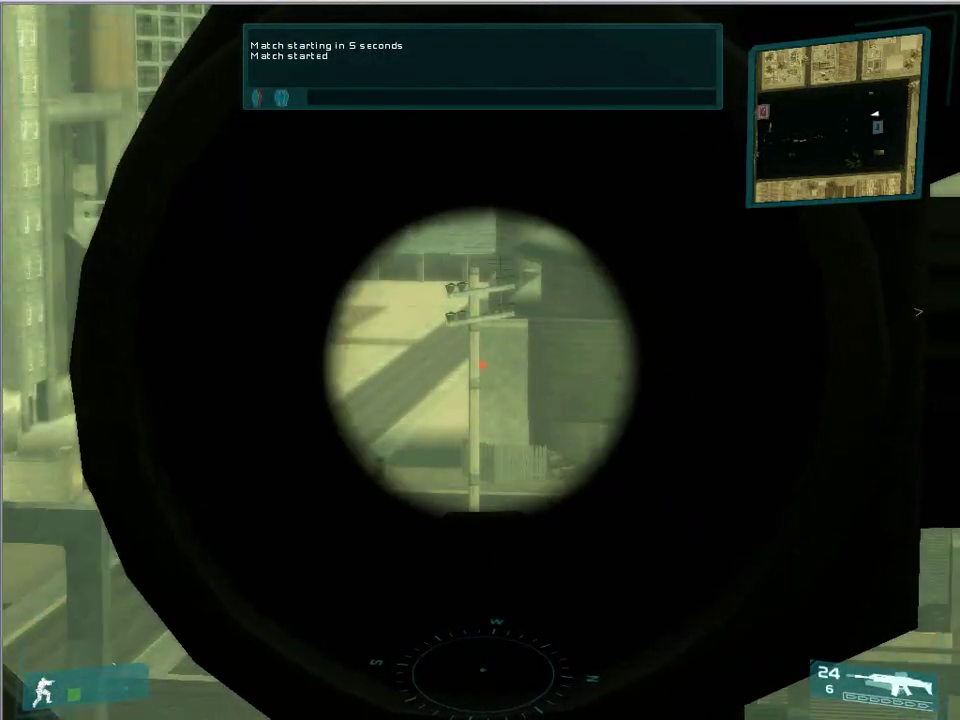
right_click(480, 362)
- Go back down the metal stairs and cross the roof to the grated walkway beside the dark building
key("w")
key("w")
key("w")
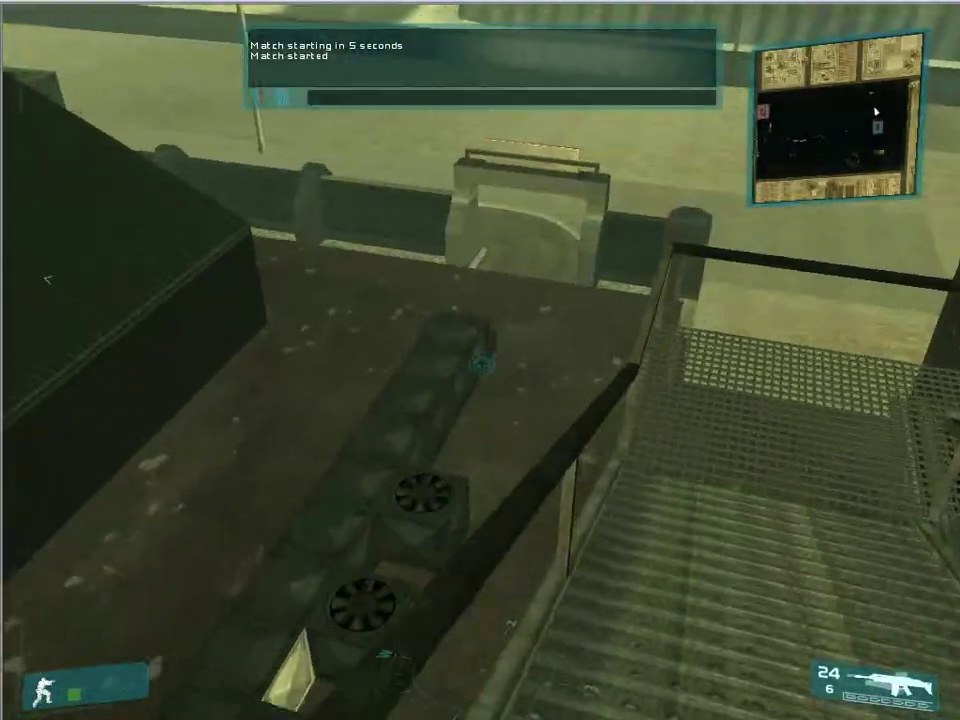
key("w")
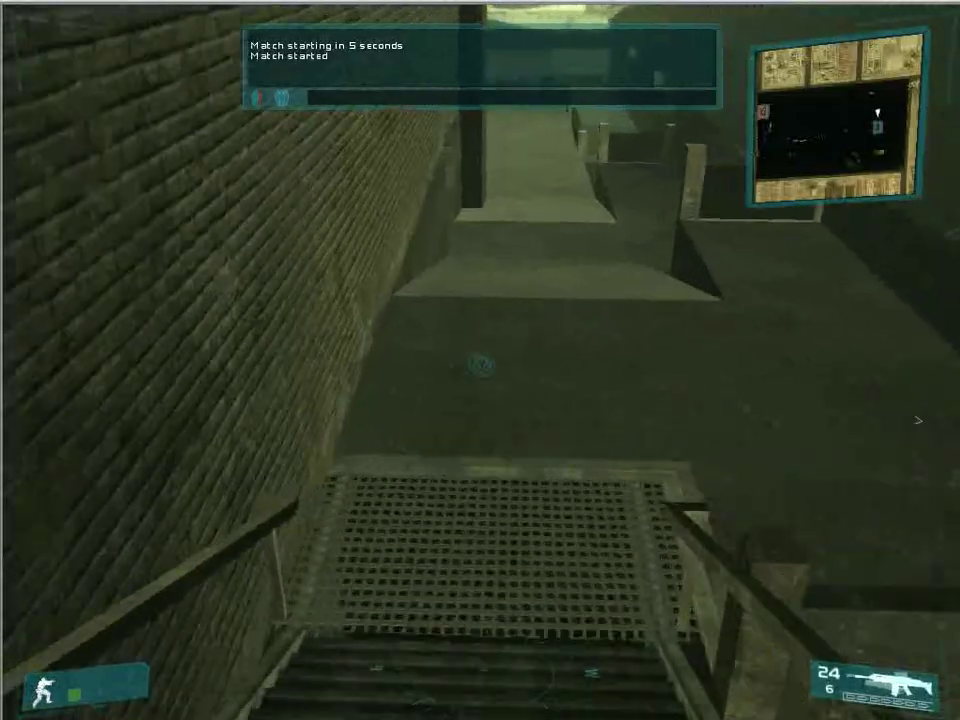
key("w")
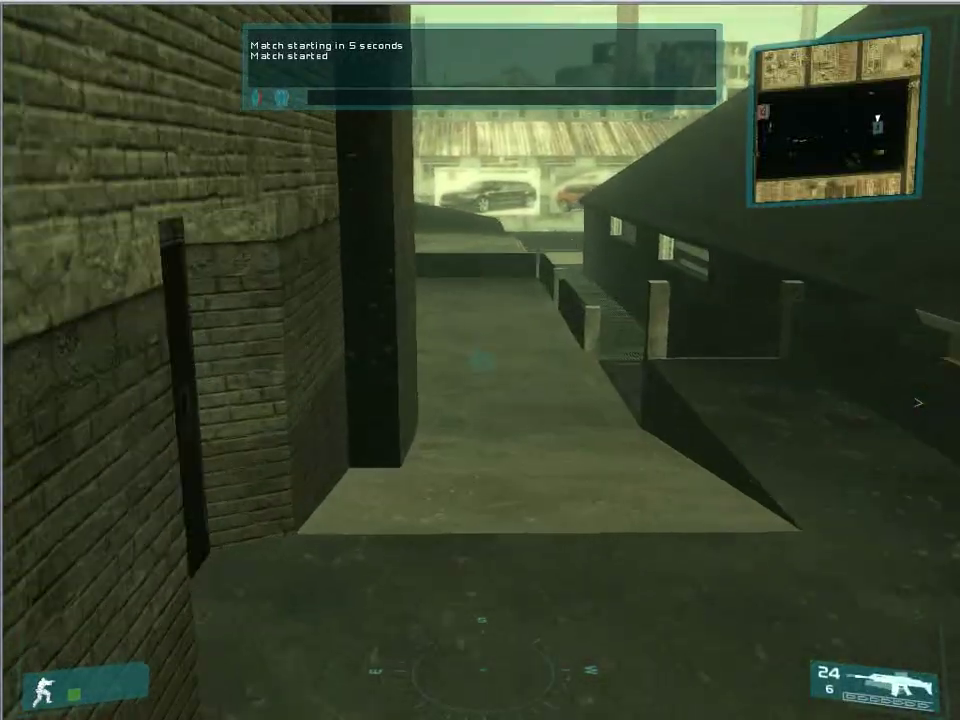
key("w")
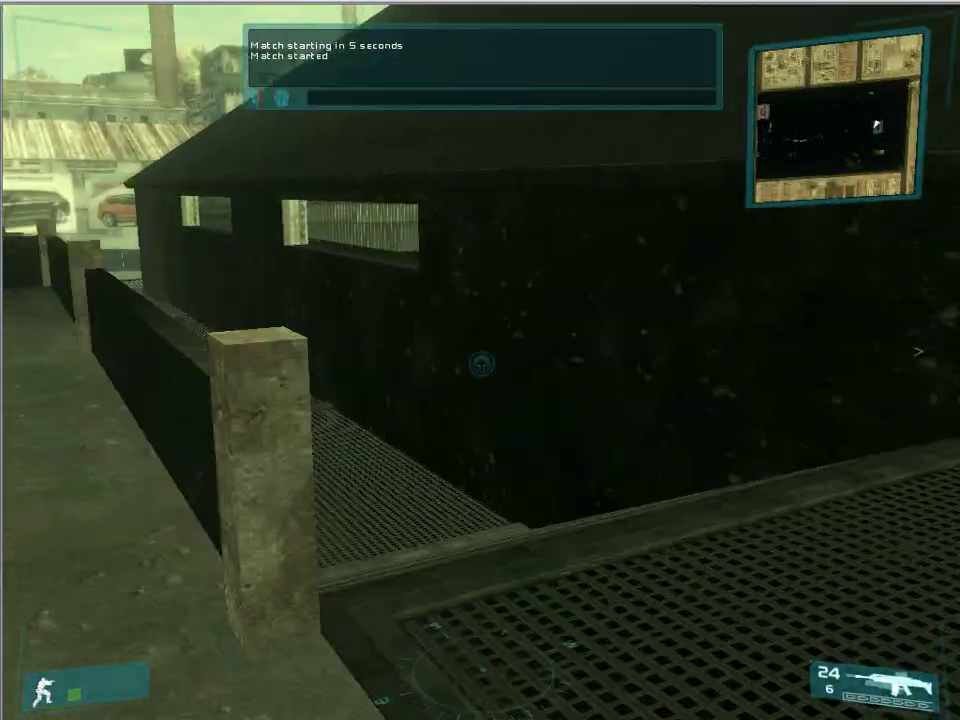
- Follow the grated walkway along the brick wall and around to the outer railing above the yard
key("w")
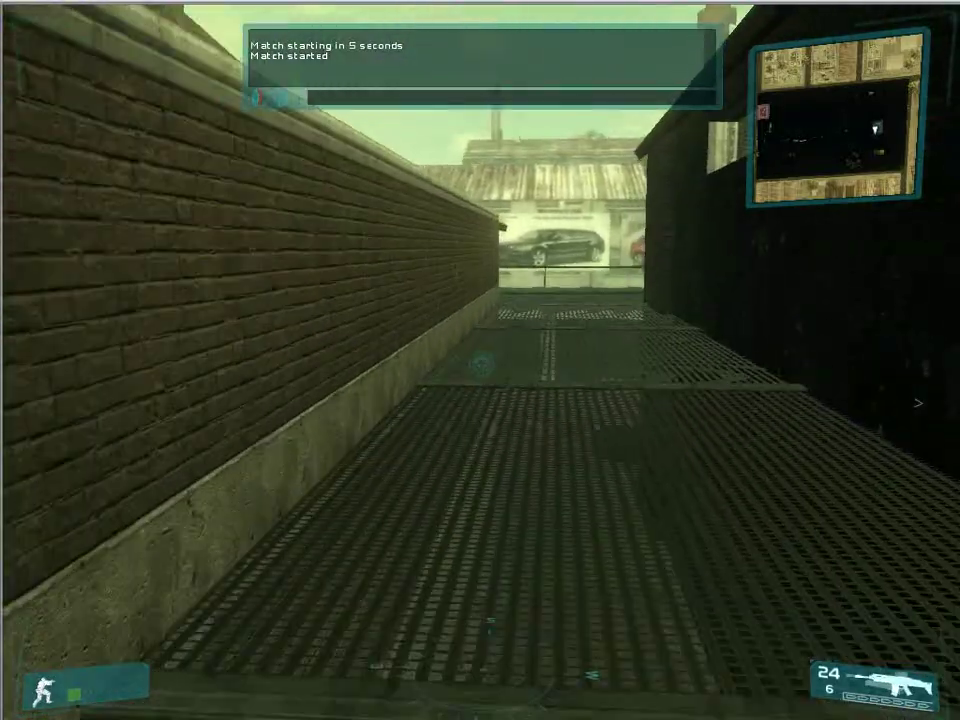
key("w")
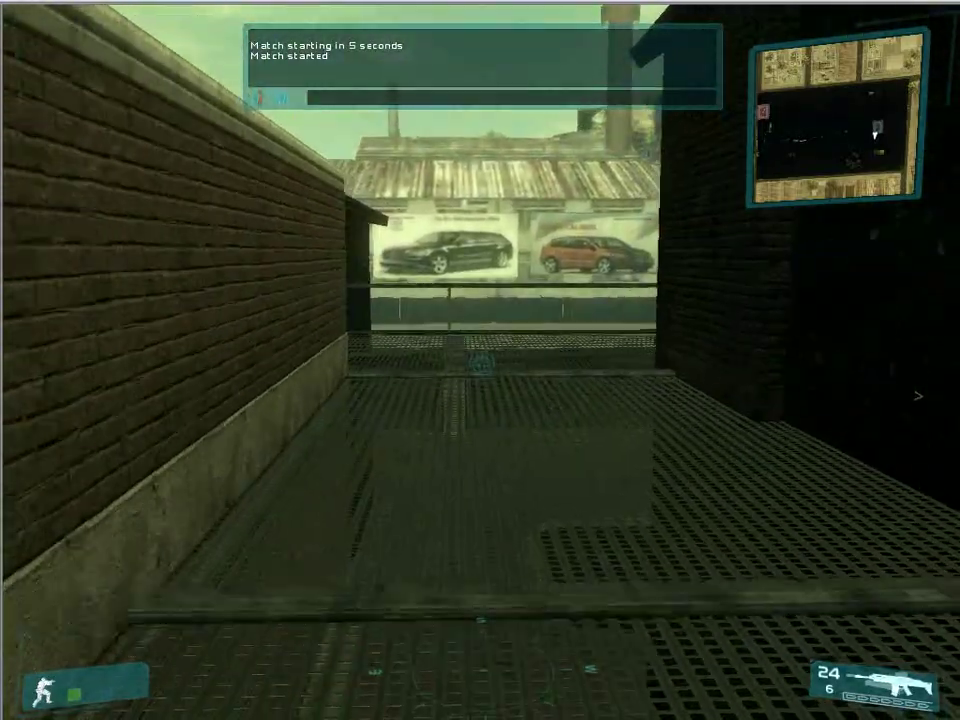
key("w")
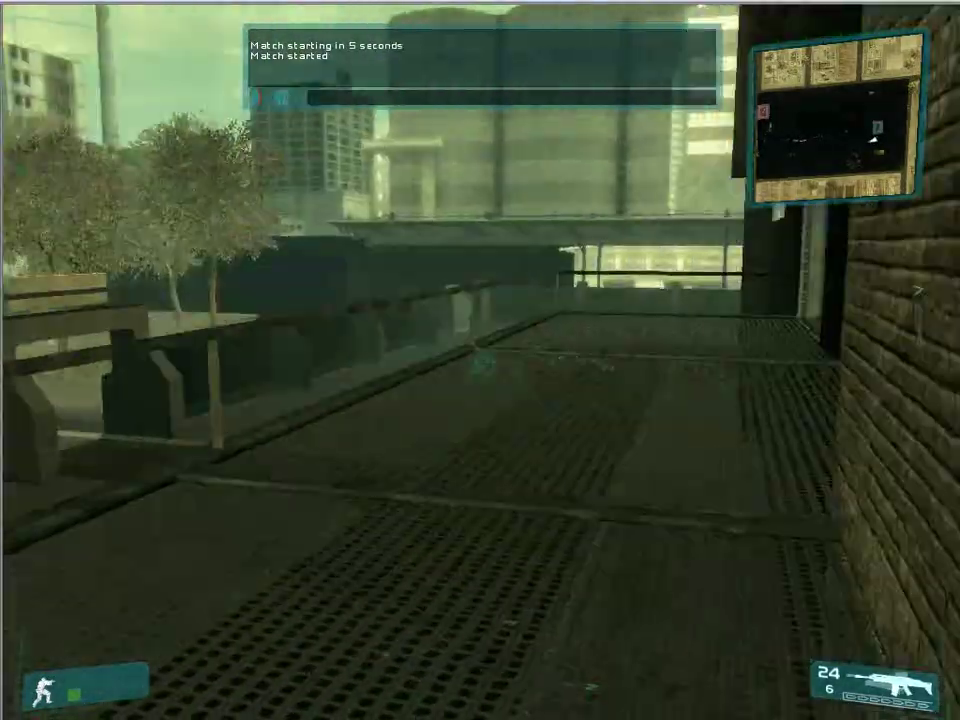
key("w")
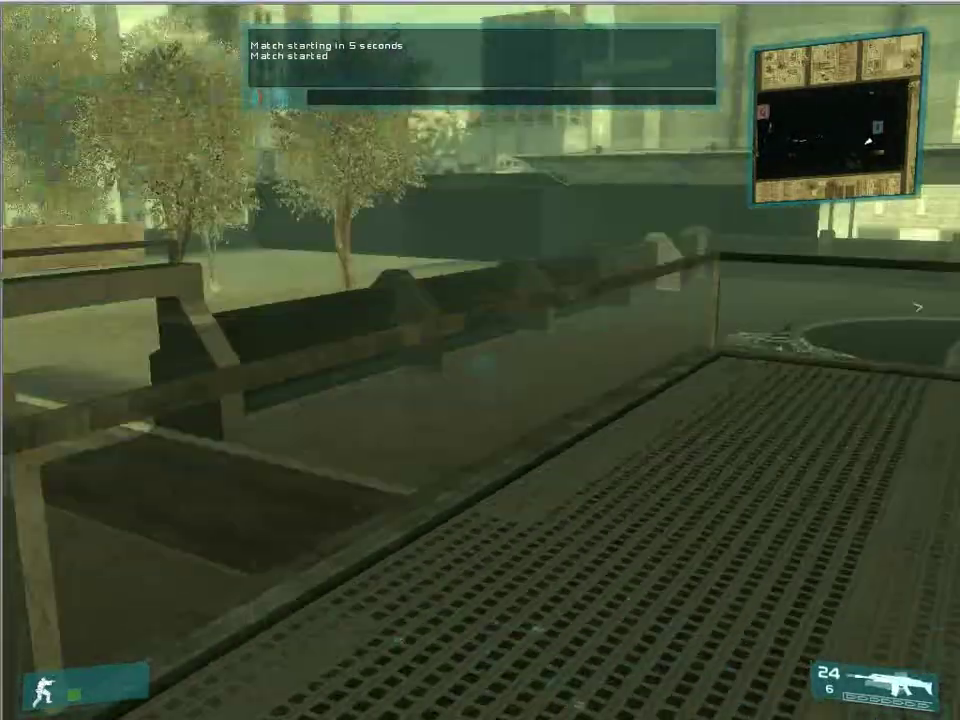
- Enter the warehouse, cross its upper catwalk and descend the stairs to the ground floor
key("w")
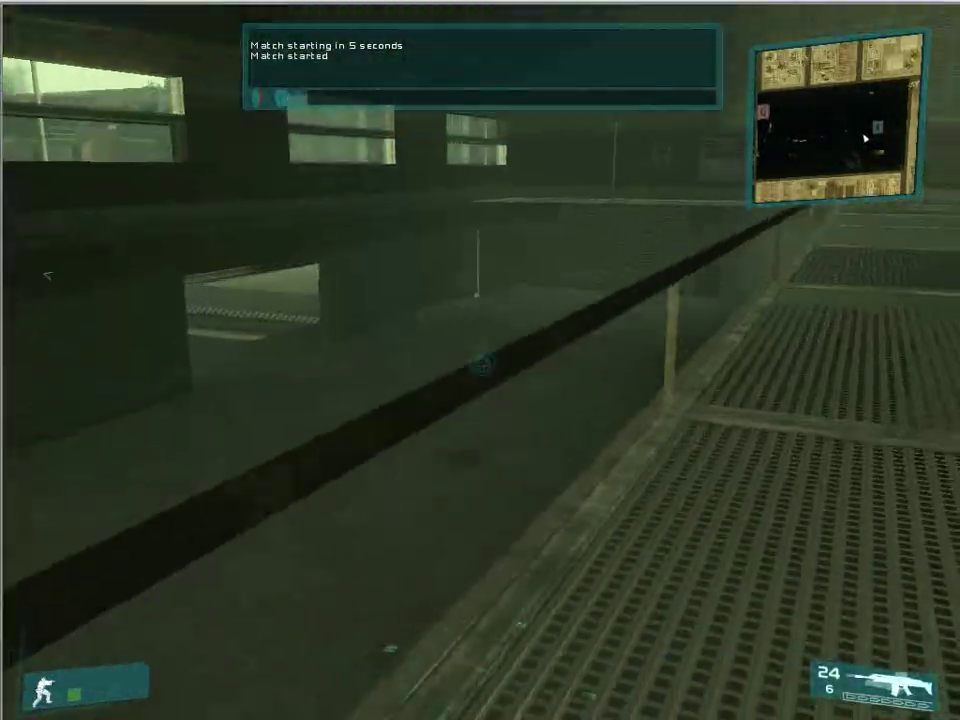
key("w")
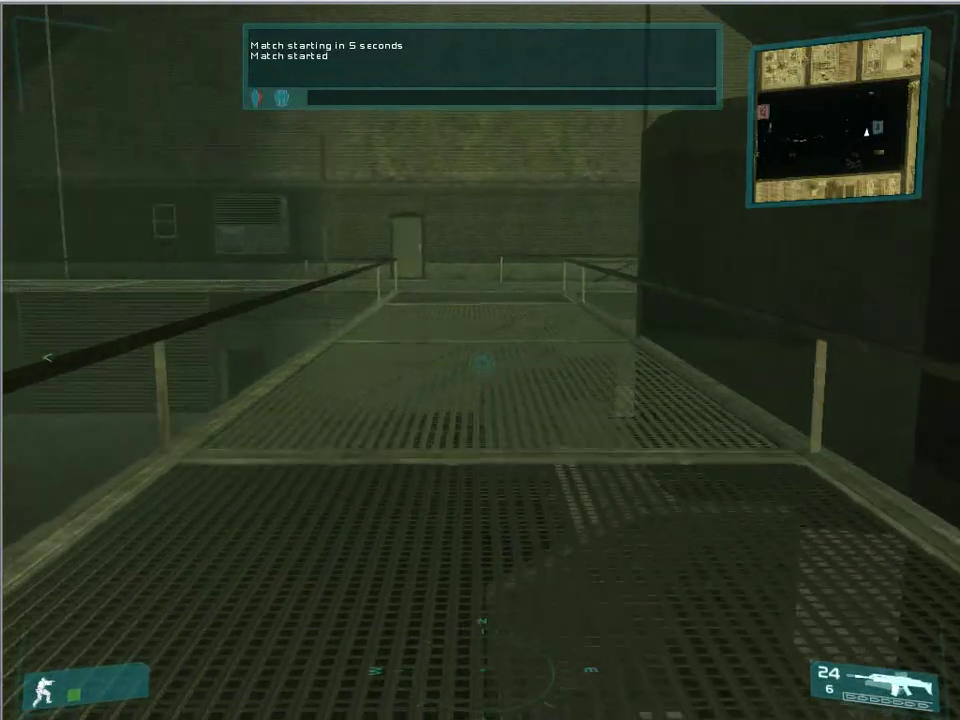
key("w")
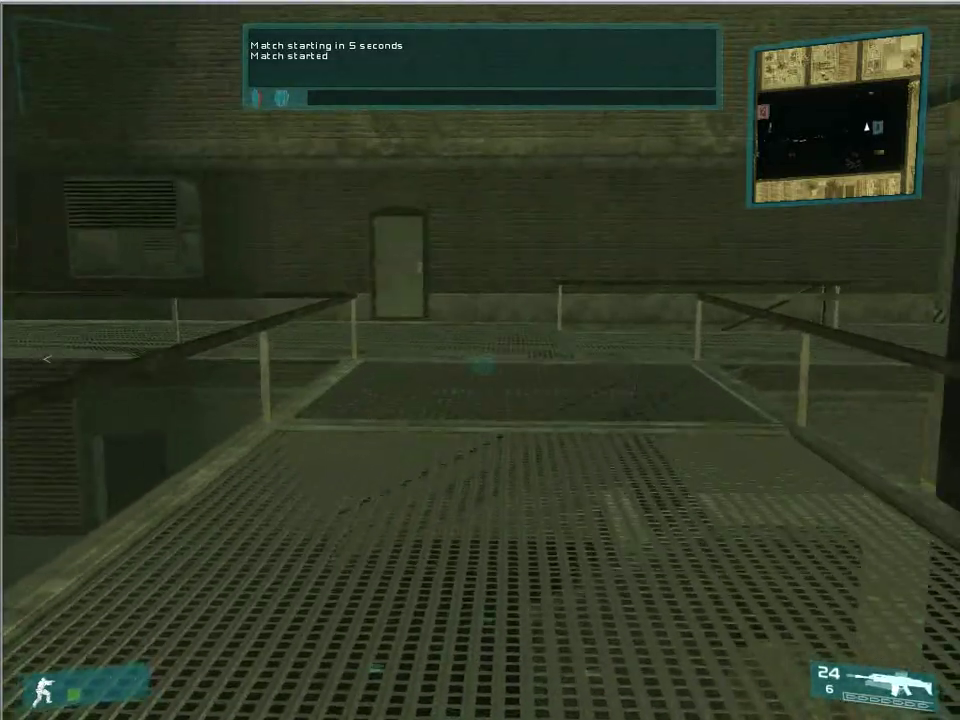
key("w")
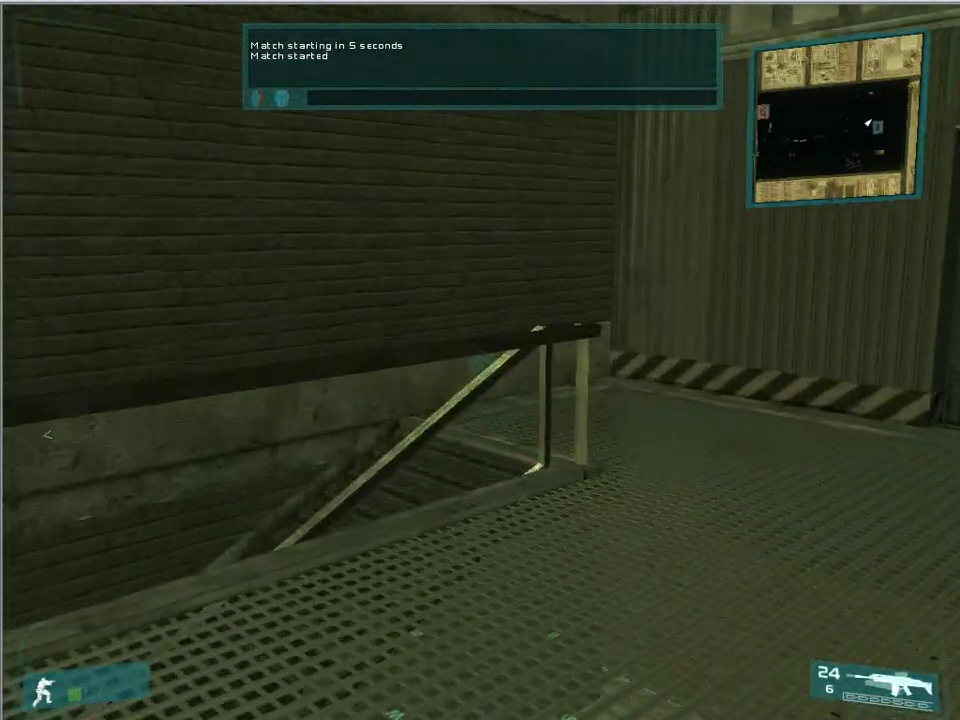
key("w")
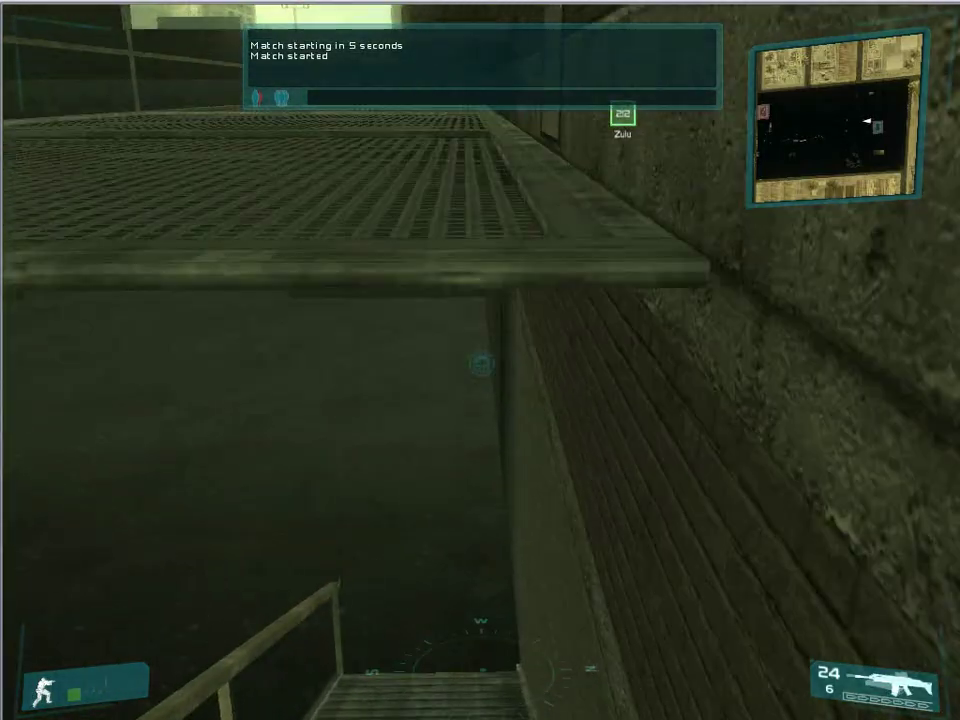
key("w")
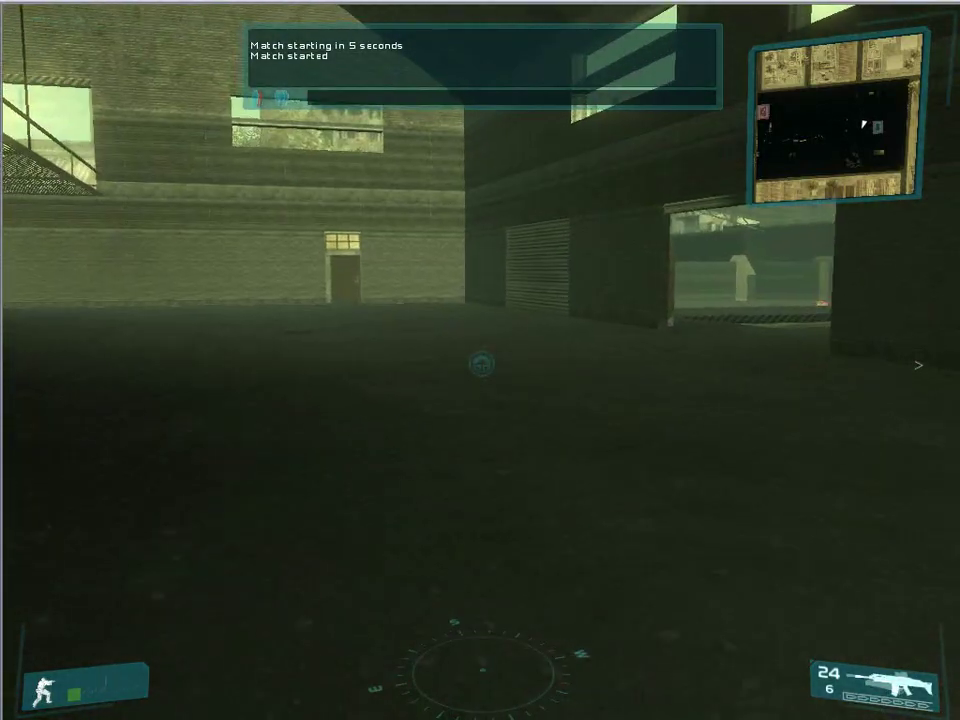
- Leave the warehouse through the open bay, pass the armored vehicle and gate, and inspect the surrounding street
key("w")
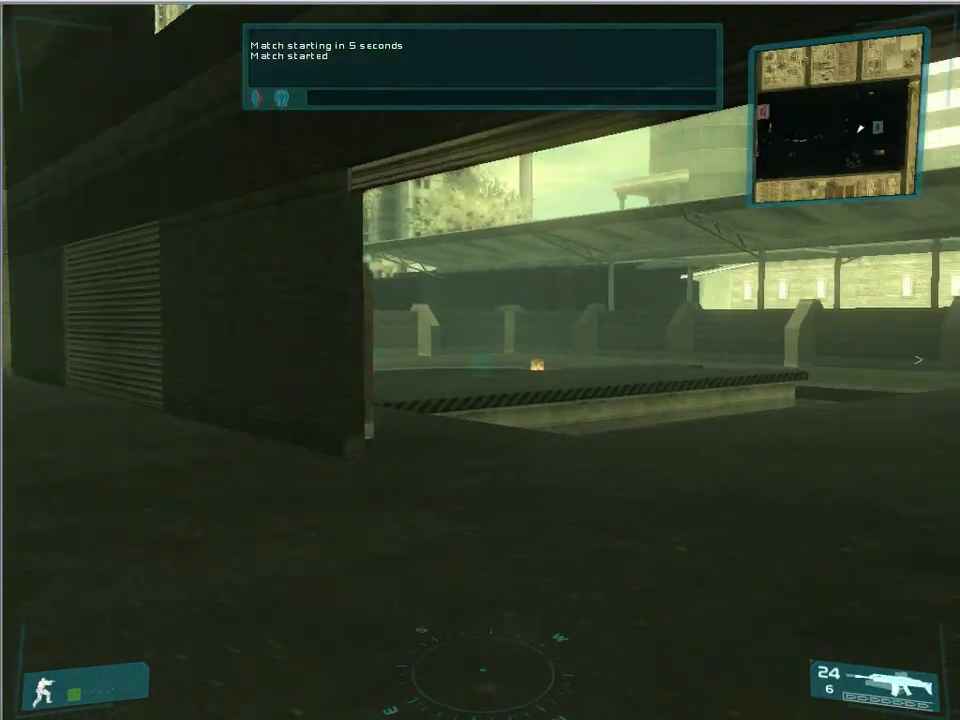
key("w")
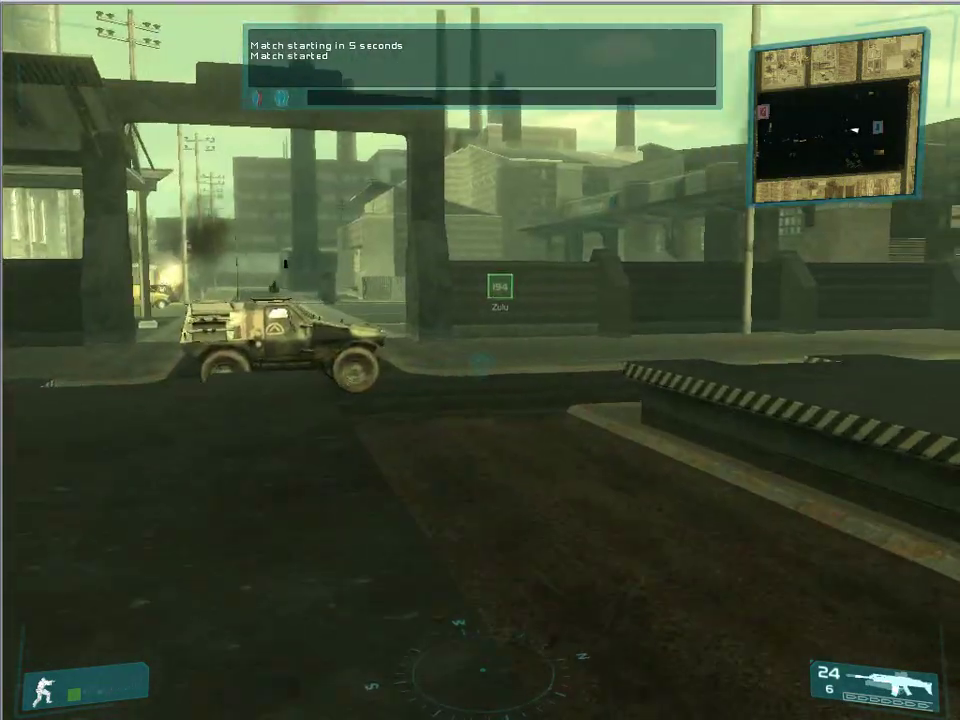
key("w")
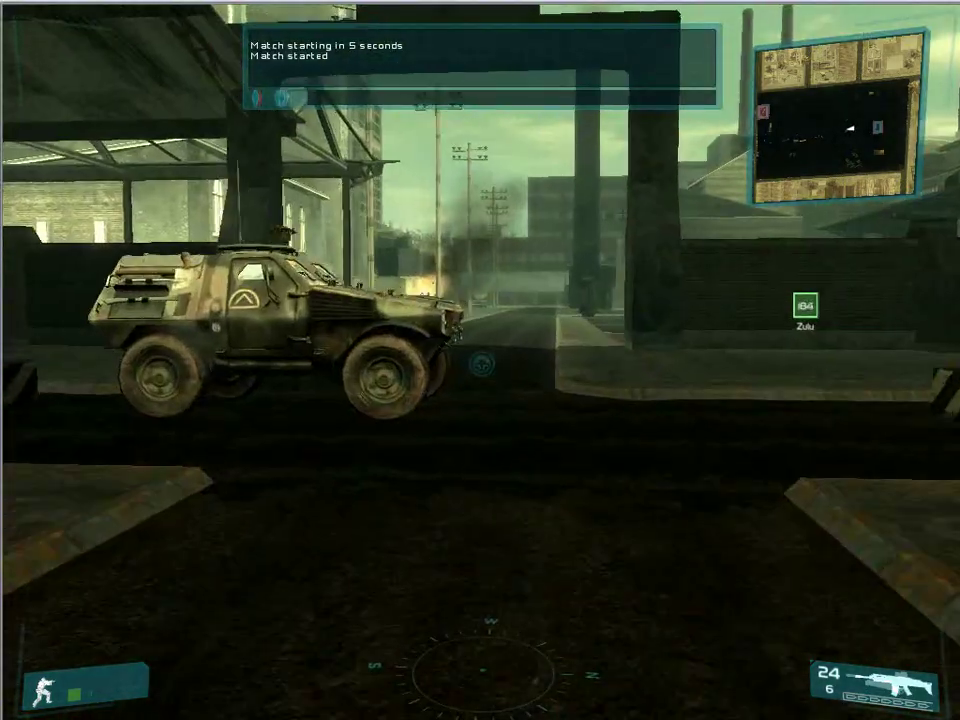
key("w")
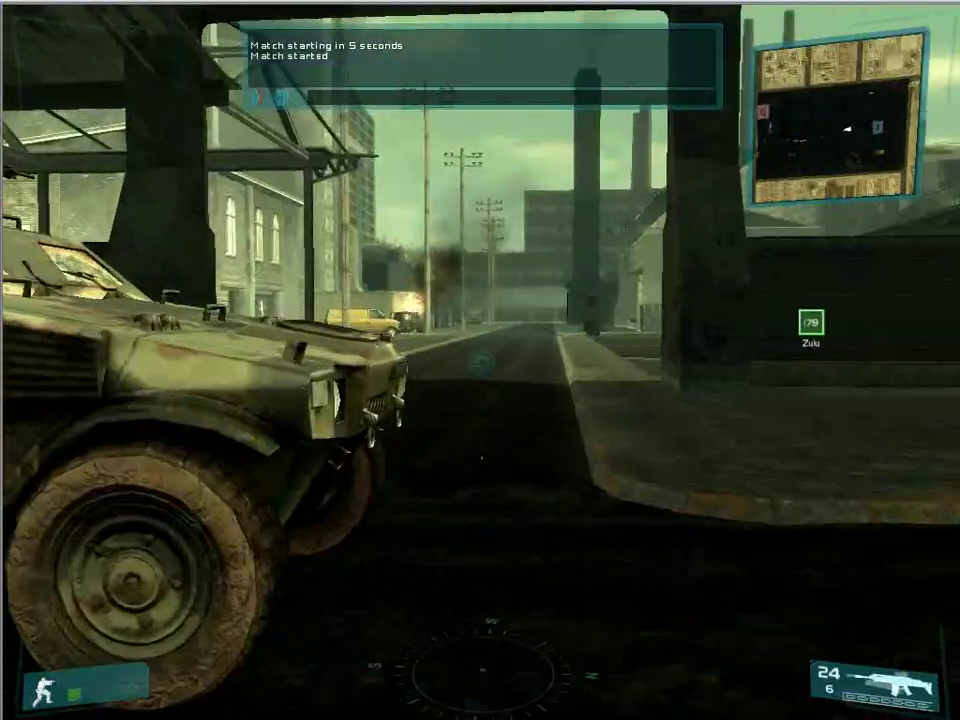
key("w")
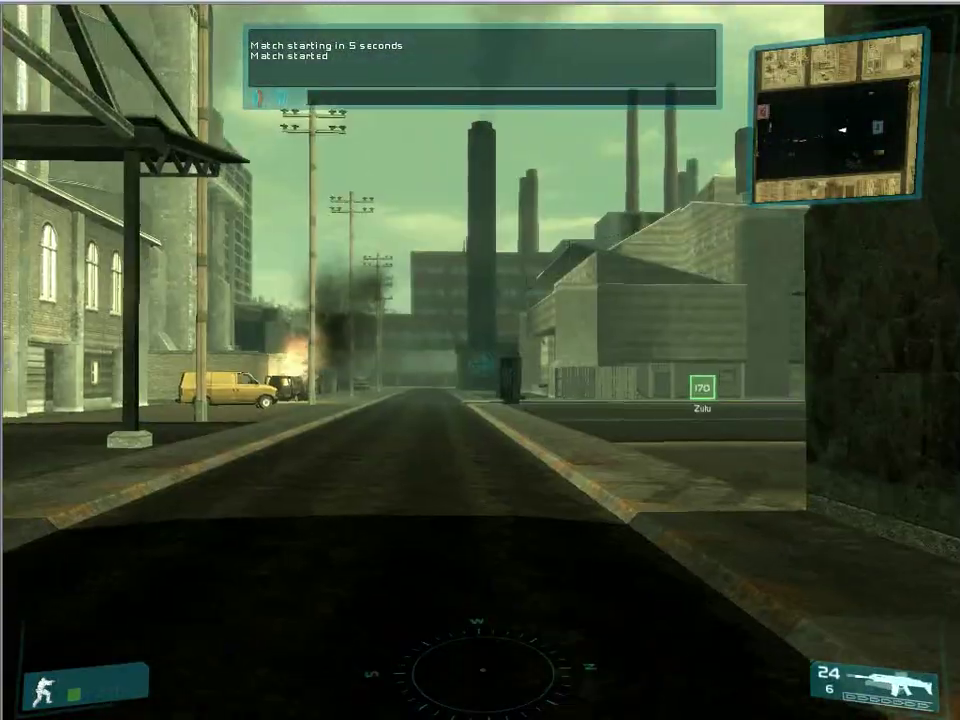
key("w")
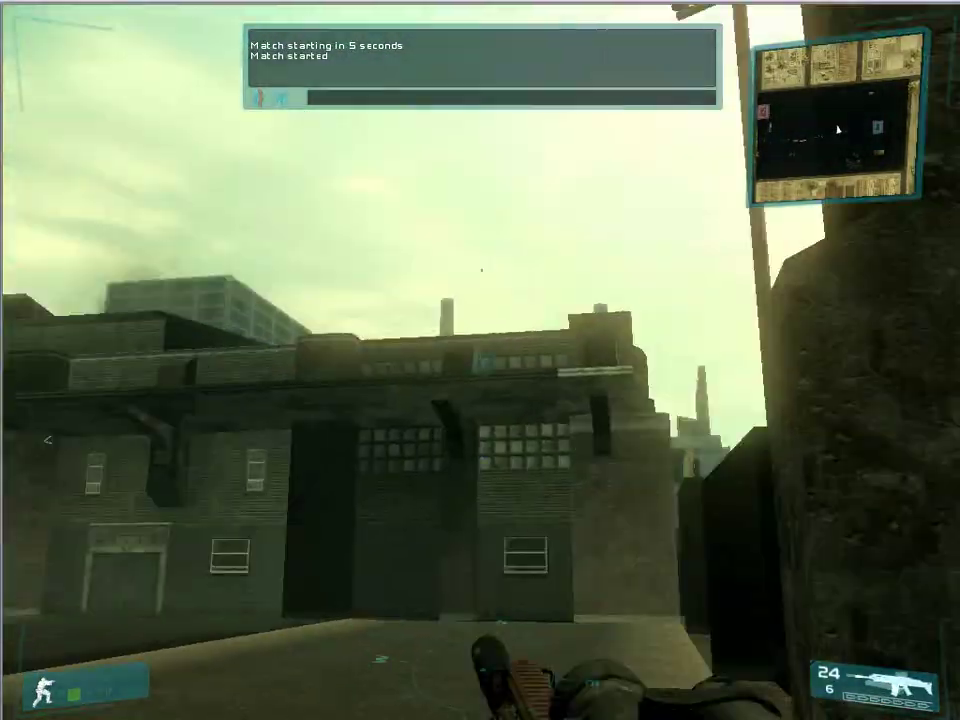
key("a")
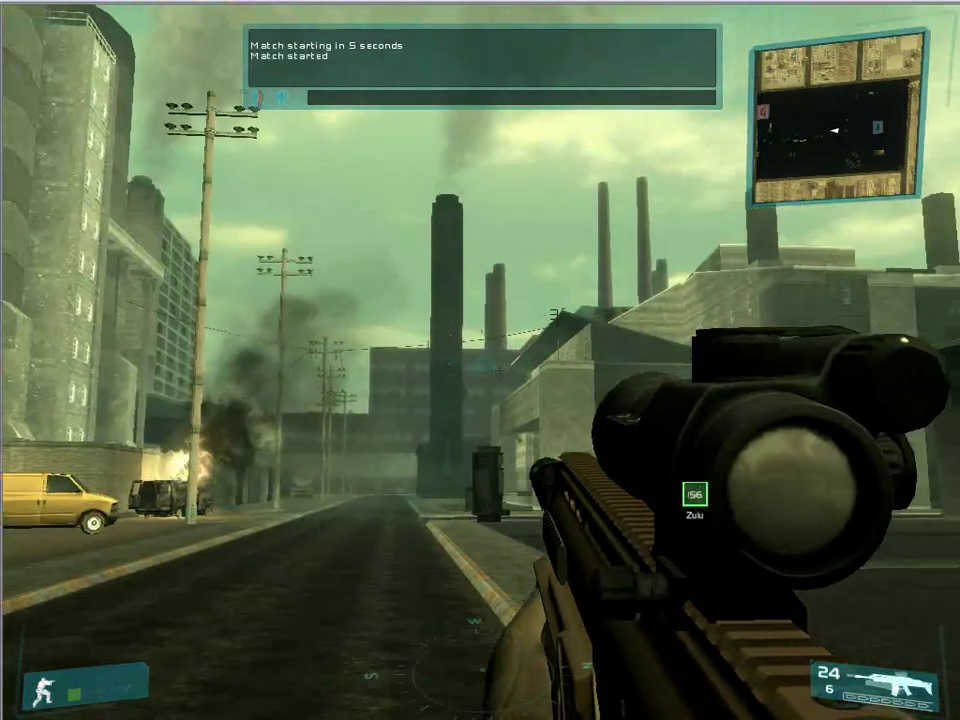
- Run down the street, view the burning vehicle through the scope, and continue to the silo behind the brick wall
key("shift+w")
key("shift+w")
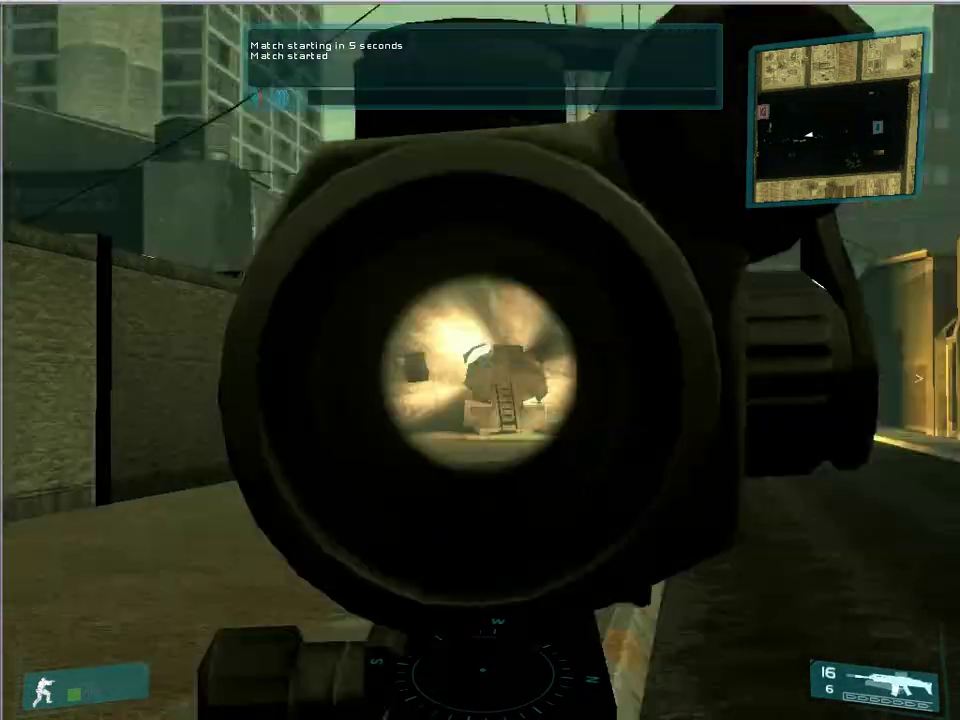
right_click(482, 365)
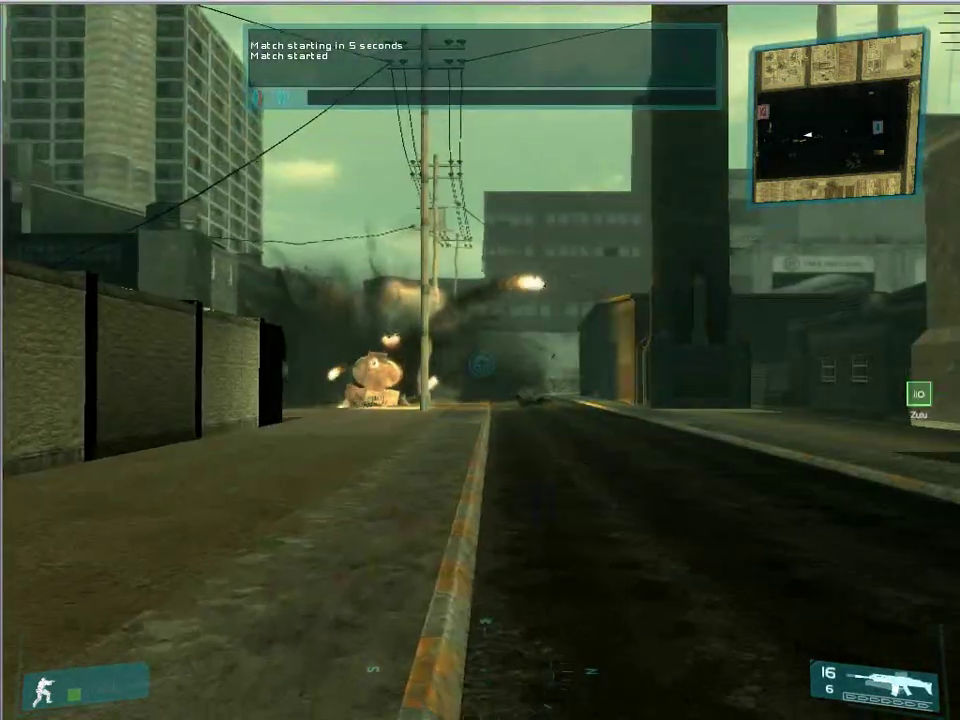
key("w")
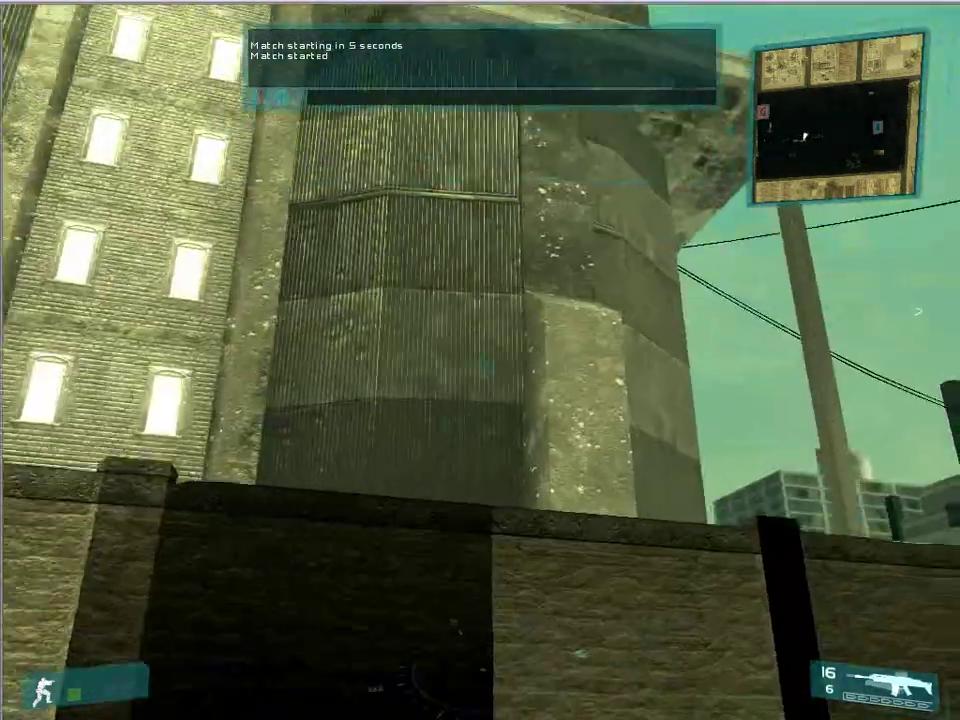
- Inspect the brick building, arched shed and dark buildings while following the street to the burning truck at the junction
key("w")
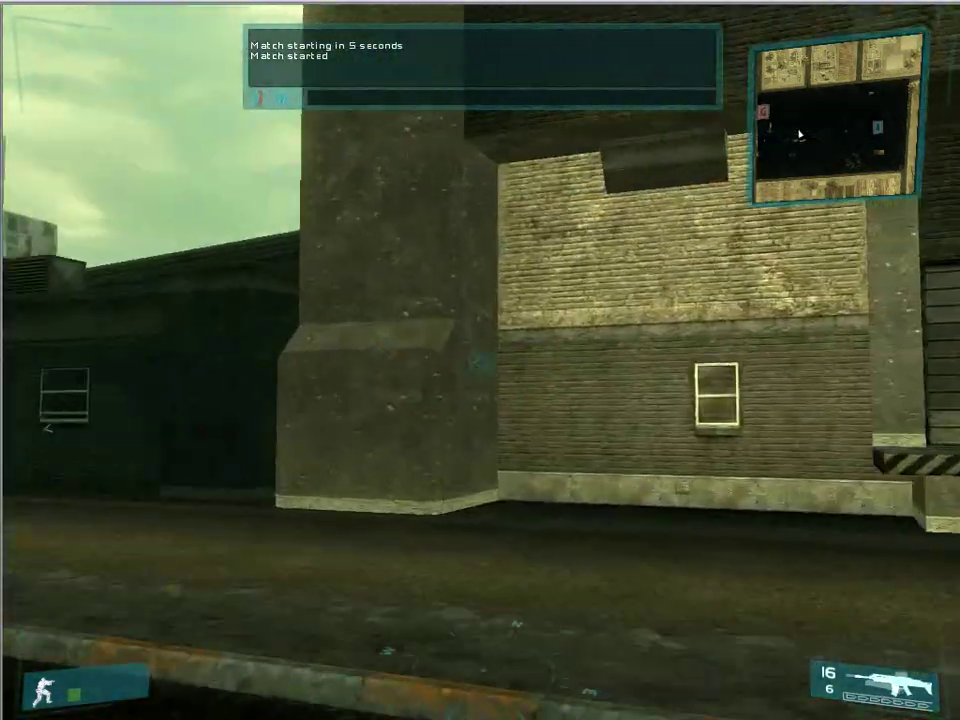
key("w")
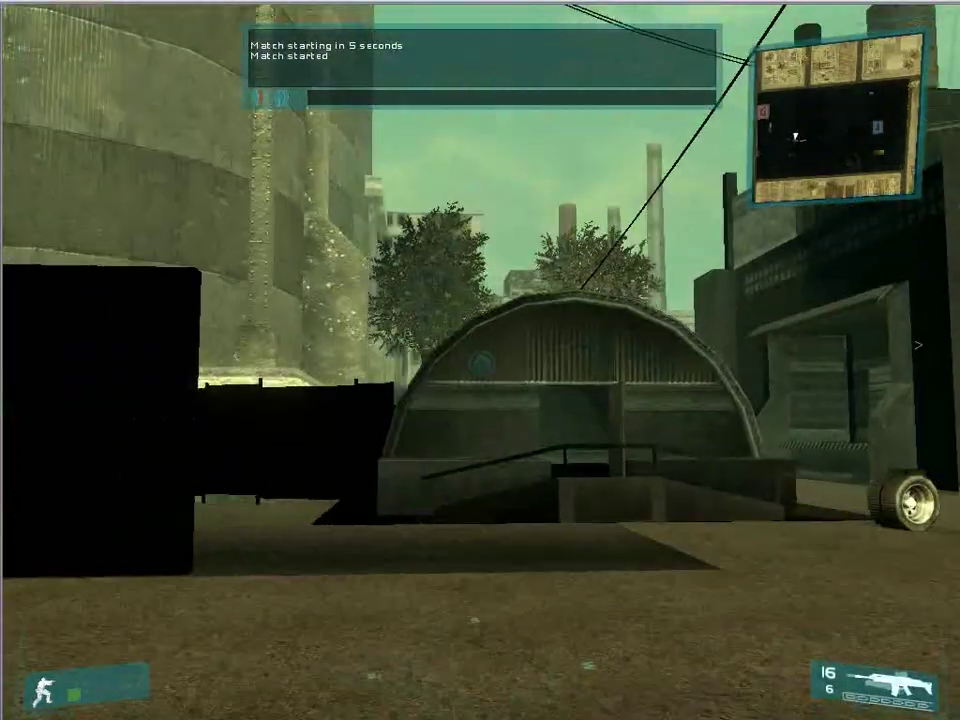
key("w")
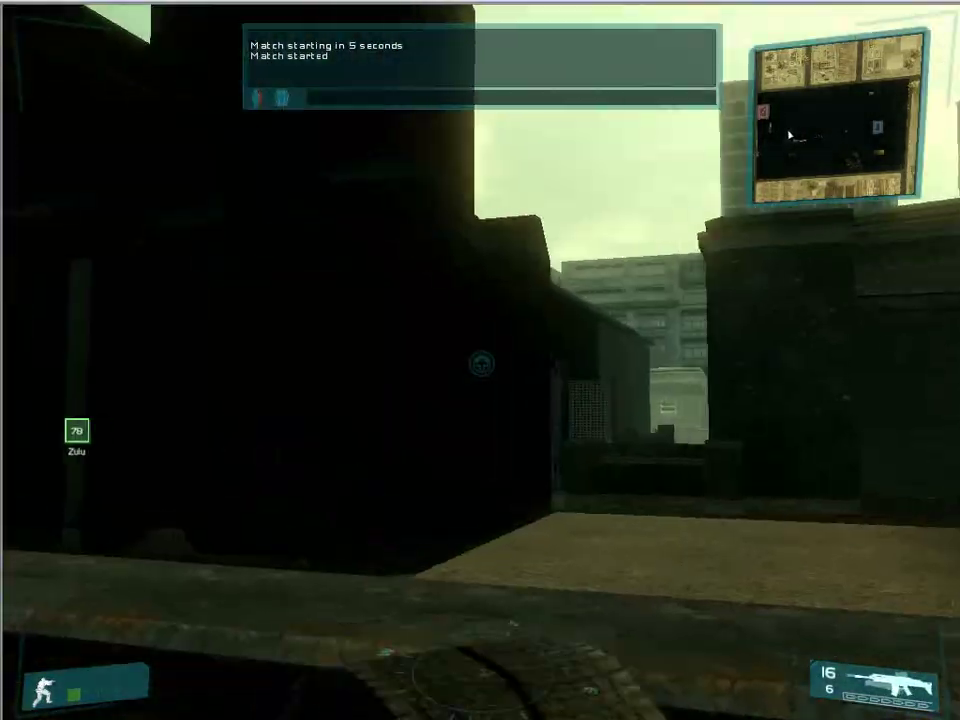
key("w")
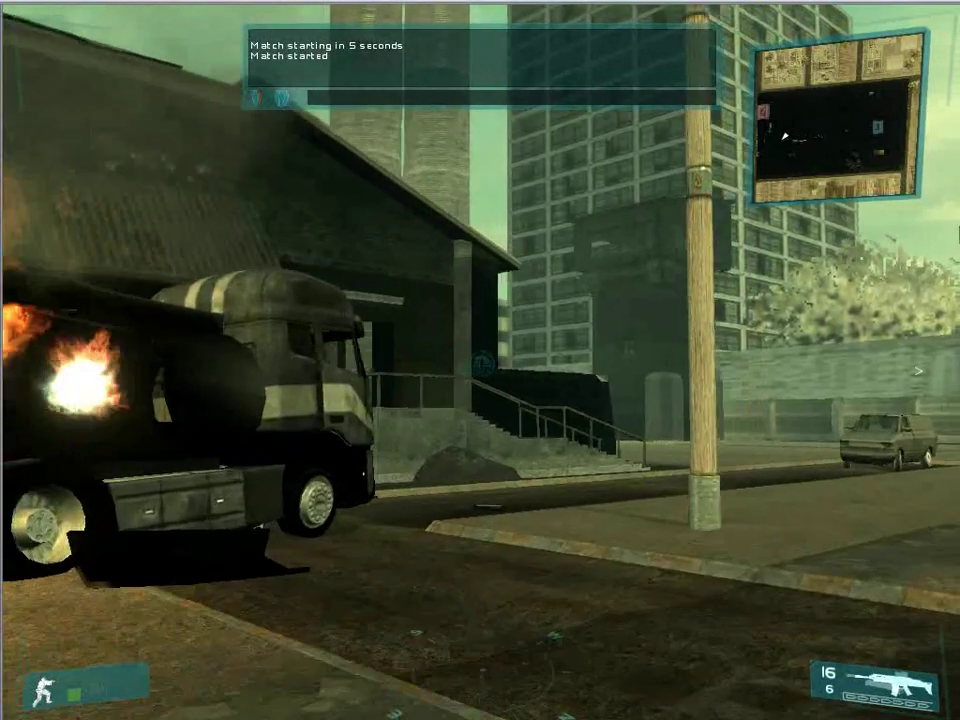
- Enter the dark warehouse, cross its floor past the pillars toward the raised platform, and fire at the far wall
key("w")
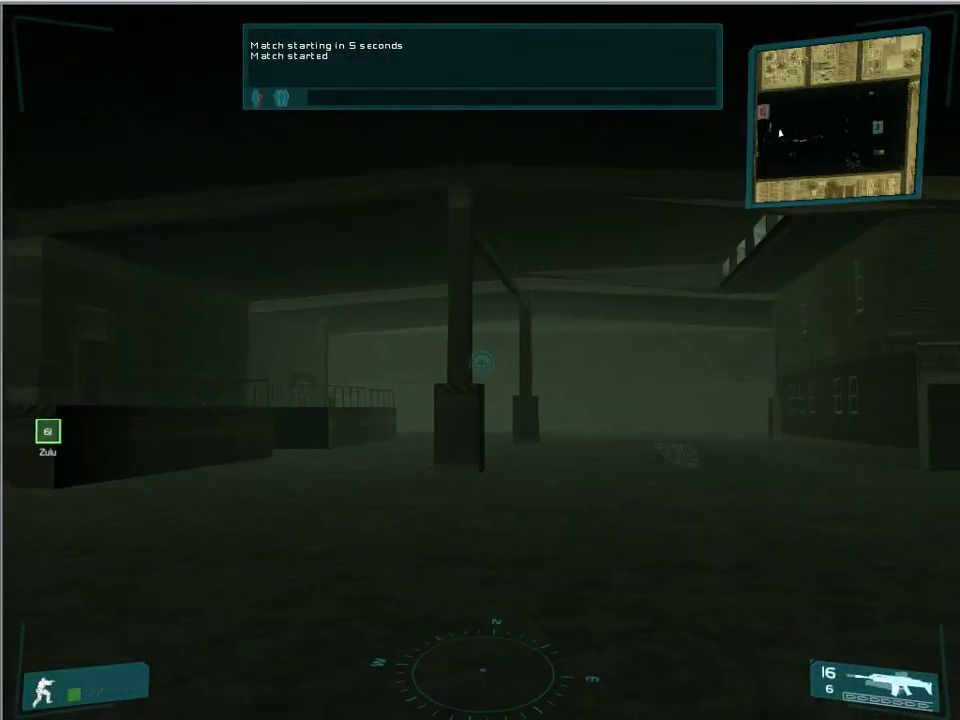
key("w")
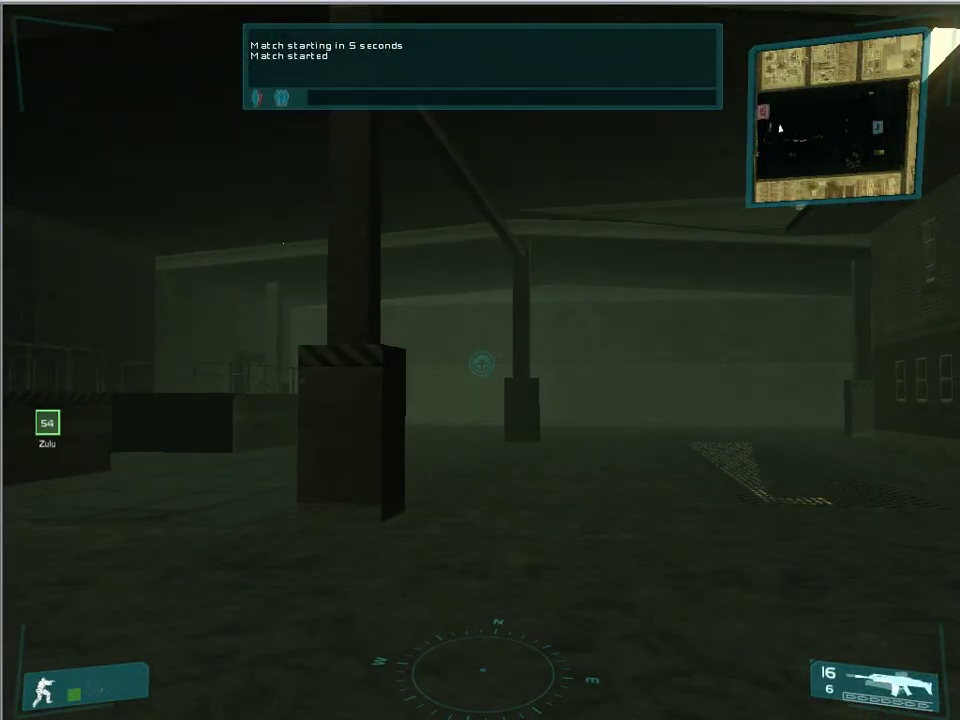
key("w")
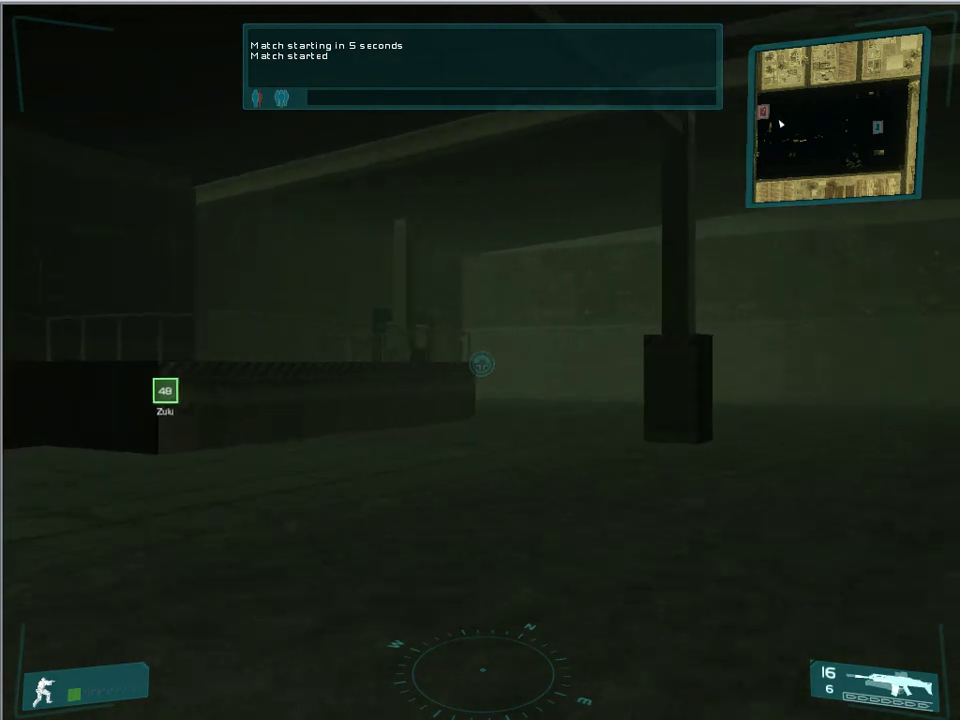
key("w")
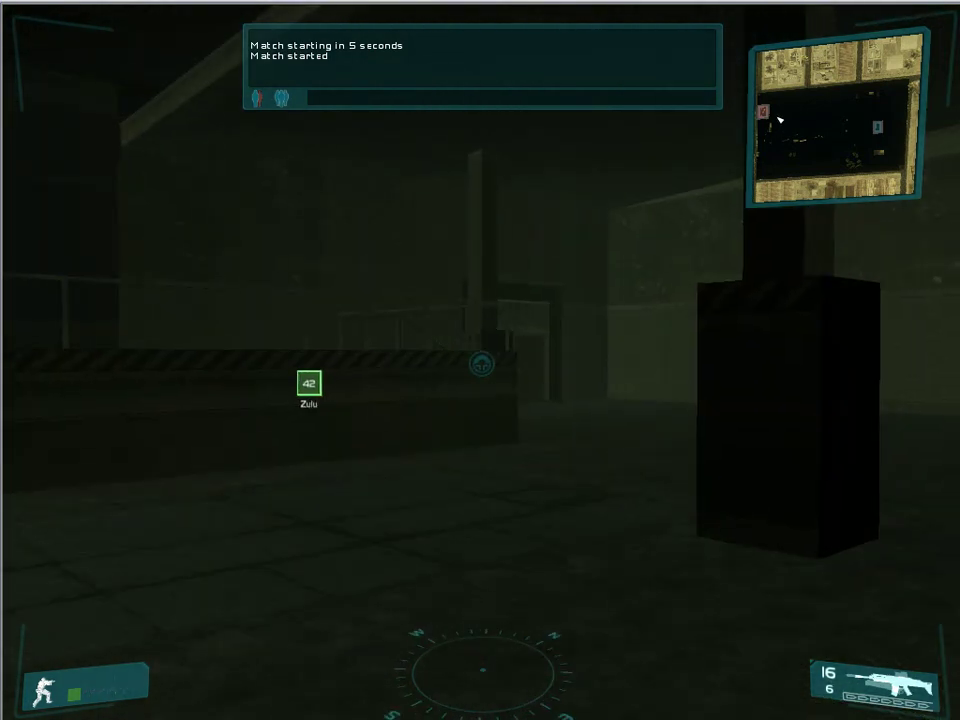
key("w")
left_click(482, 364)
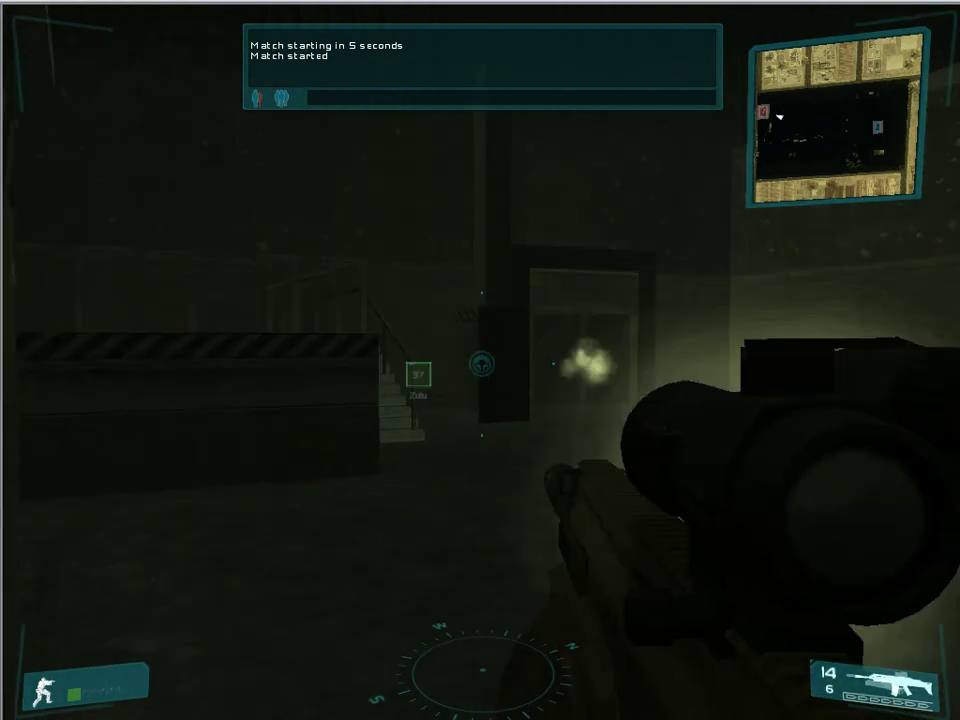
- Leave the warehouse through the open bay and follow the sidewalk toward the sandbags and steel barricades
key("w")
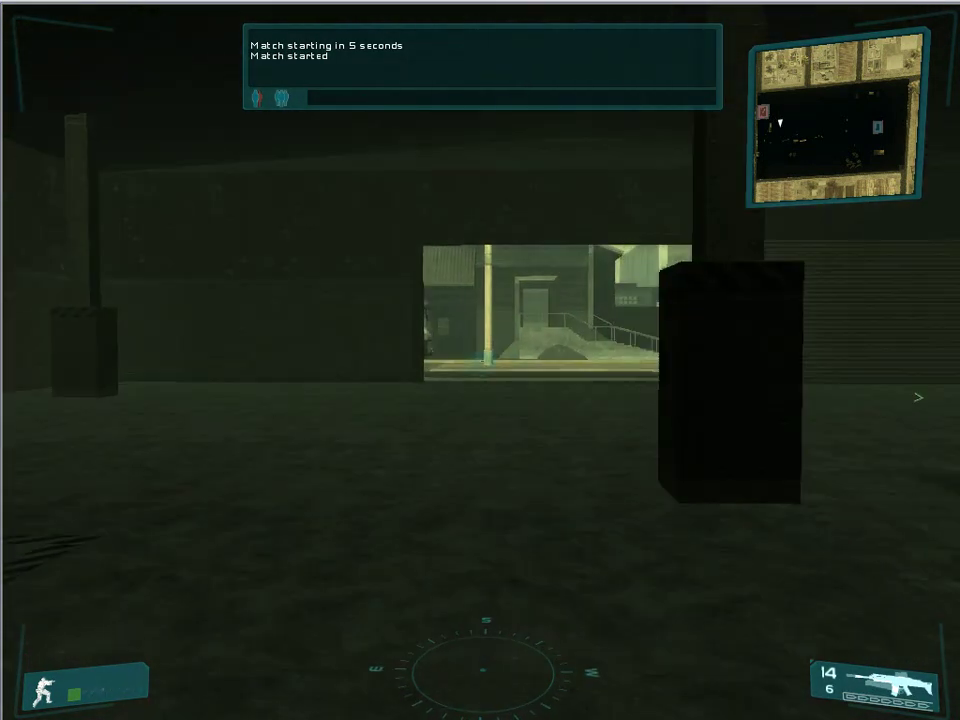
key("w")
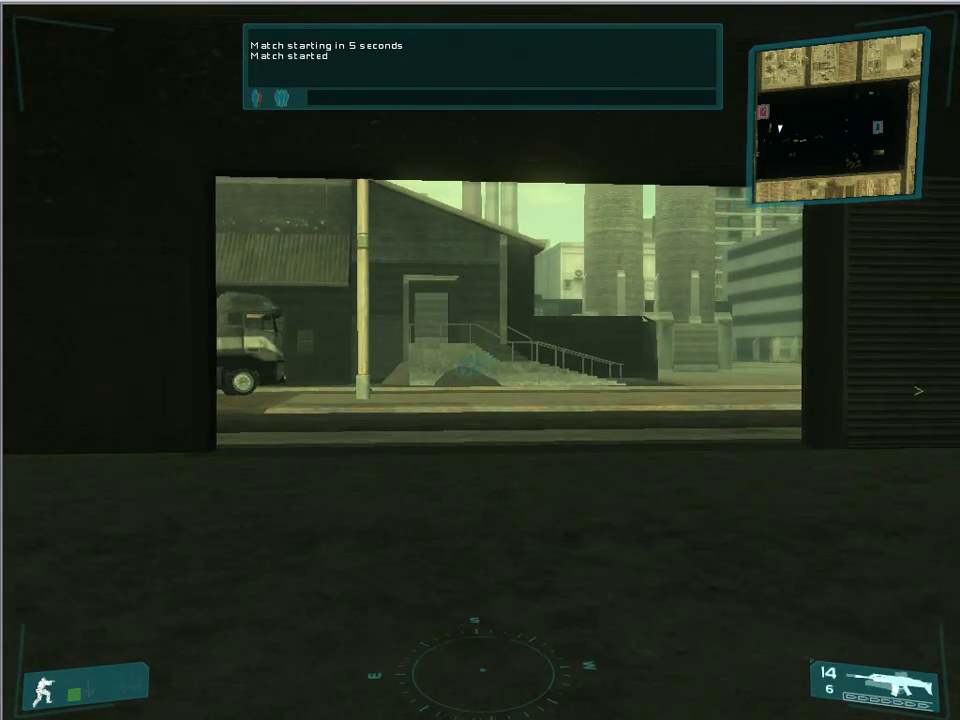
key("w")
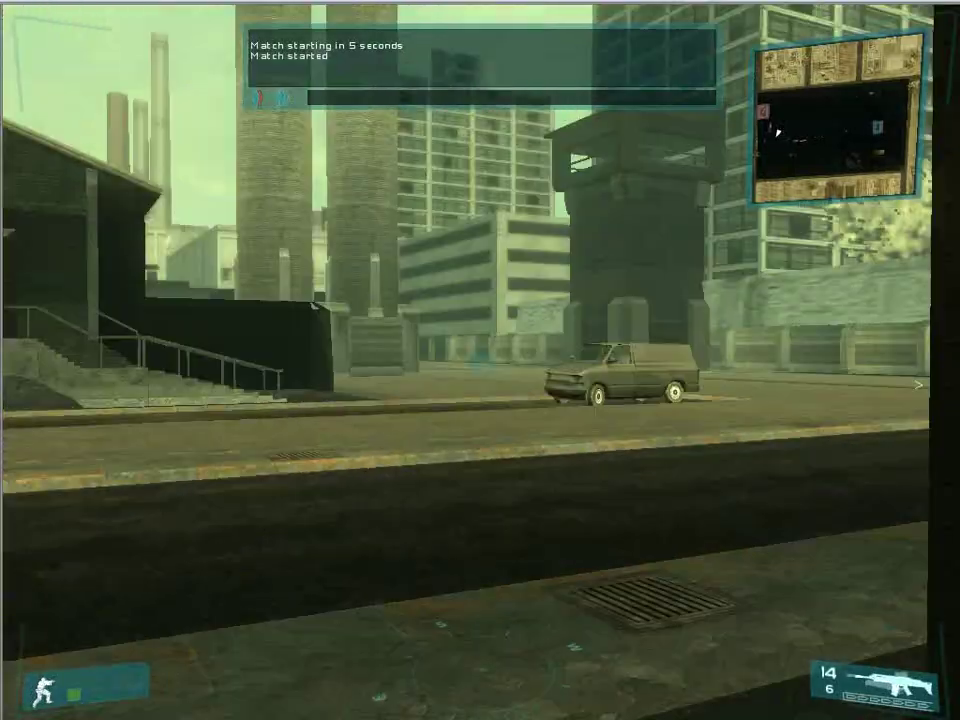
key("w")
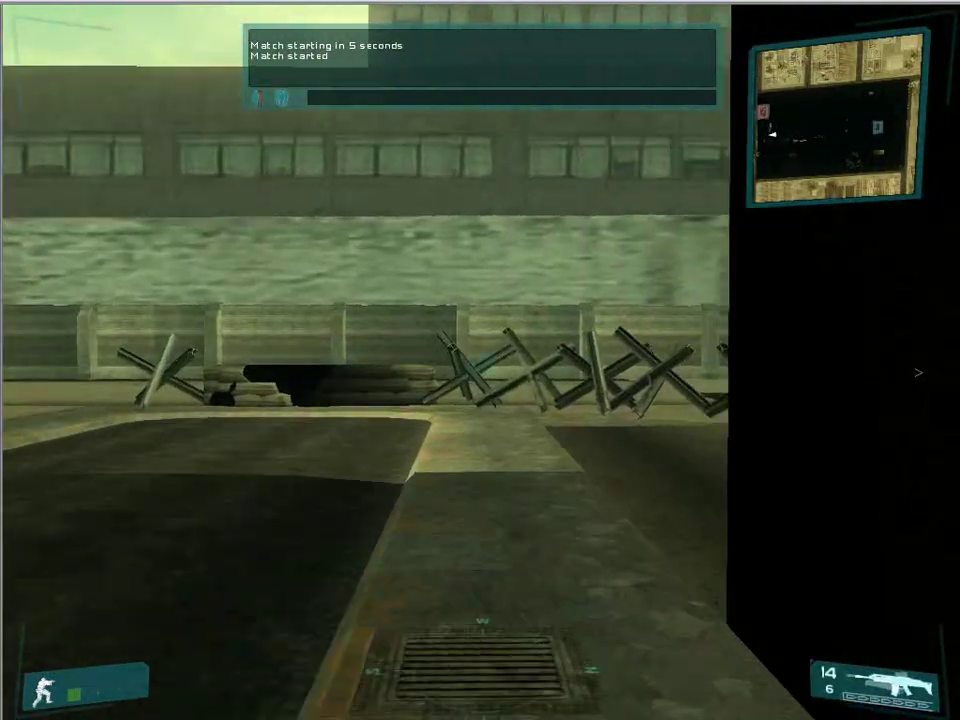
- Go along the railing beside the tank, pass the camouflaged army truck, and reach the helicopter at the Zulu marker
key("w")
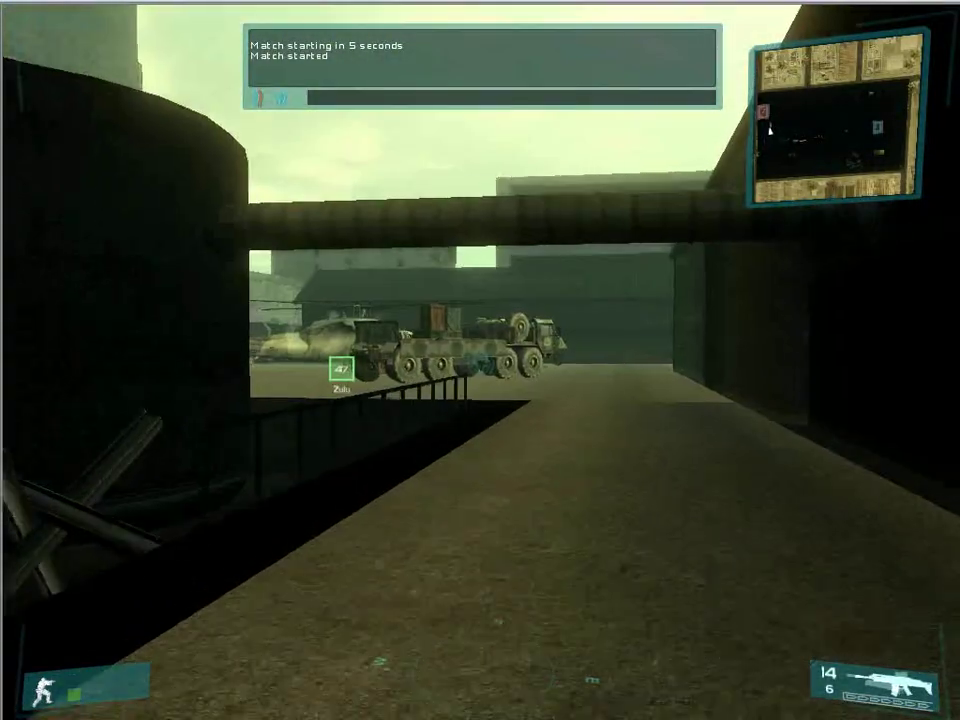
key("w")
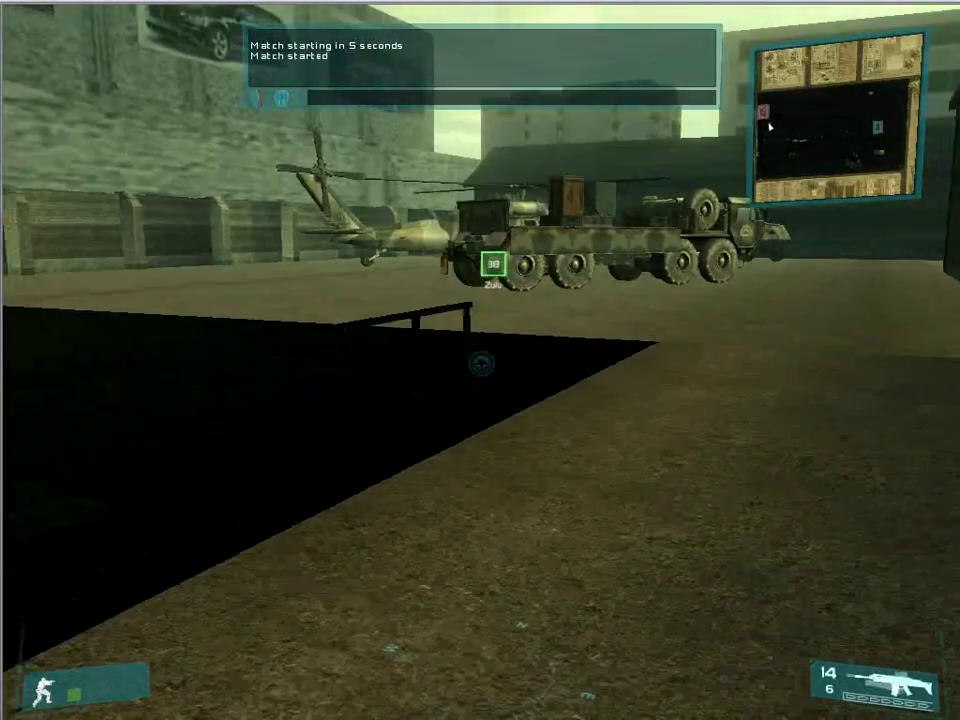
key("w")
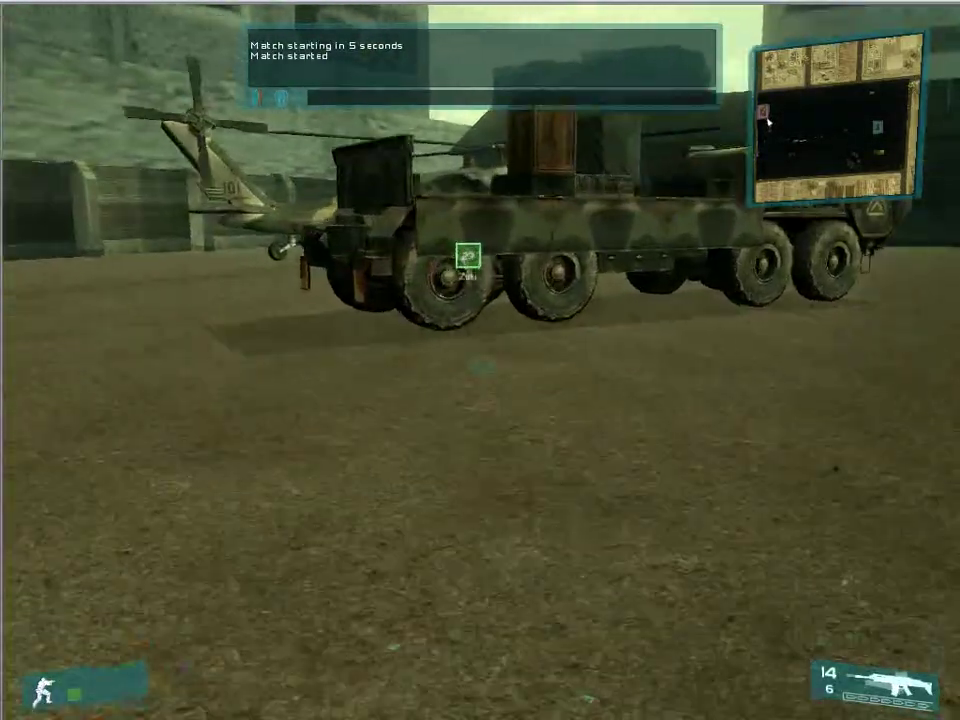
key("w")
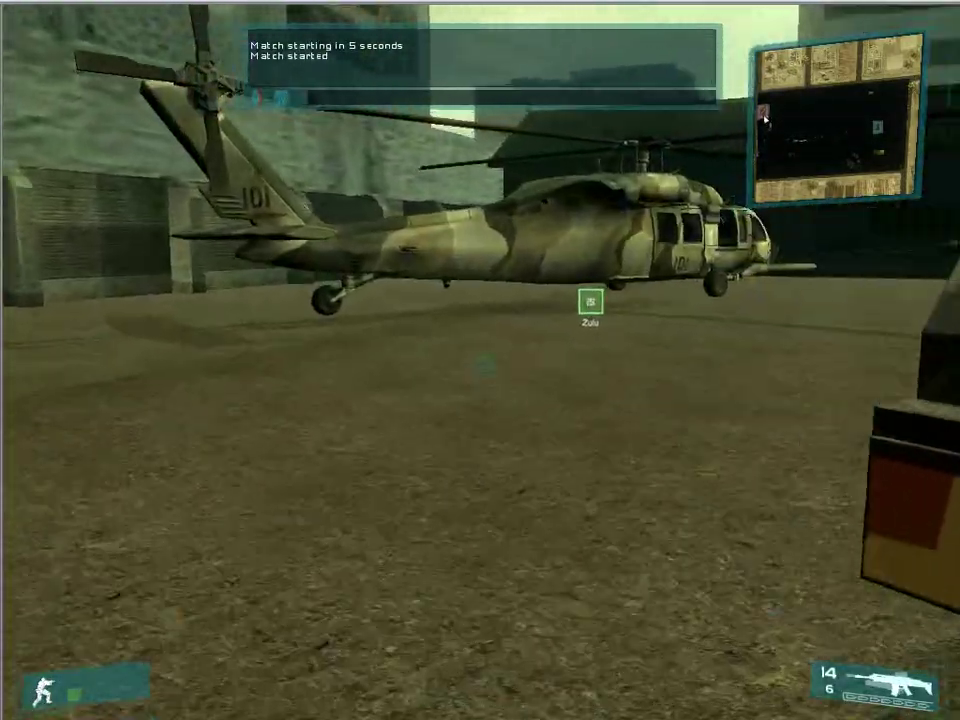
key("w")
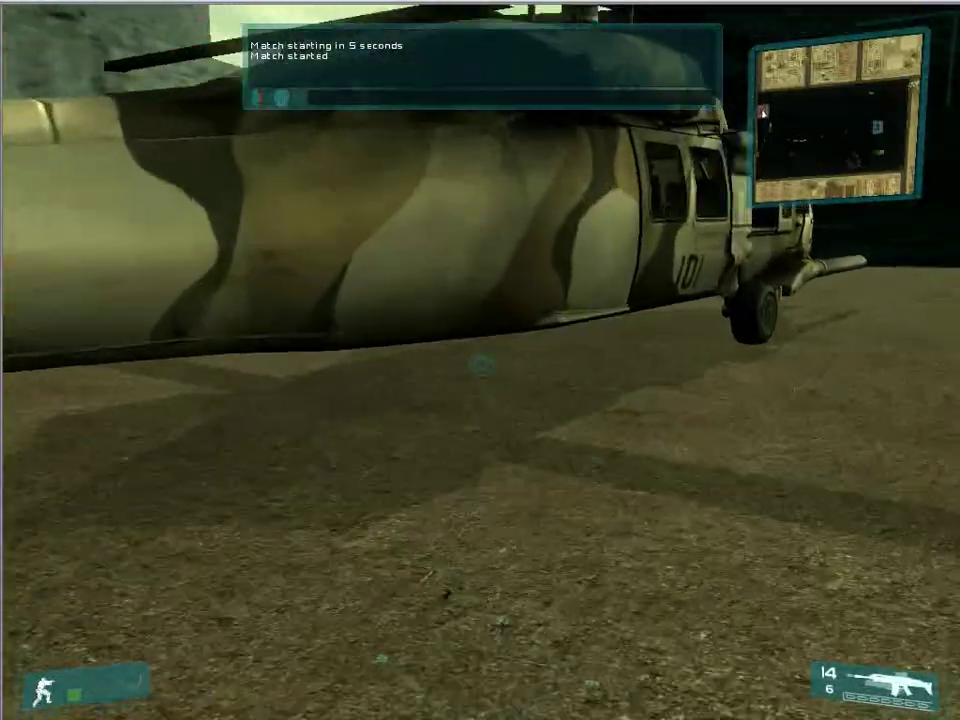
key("w")
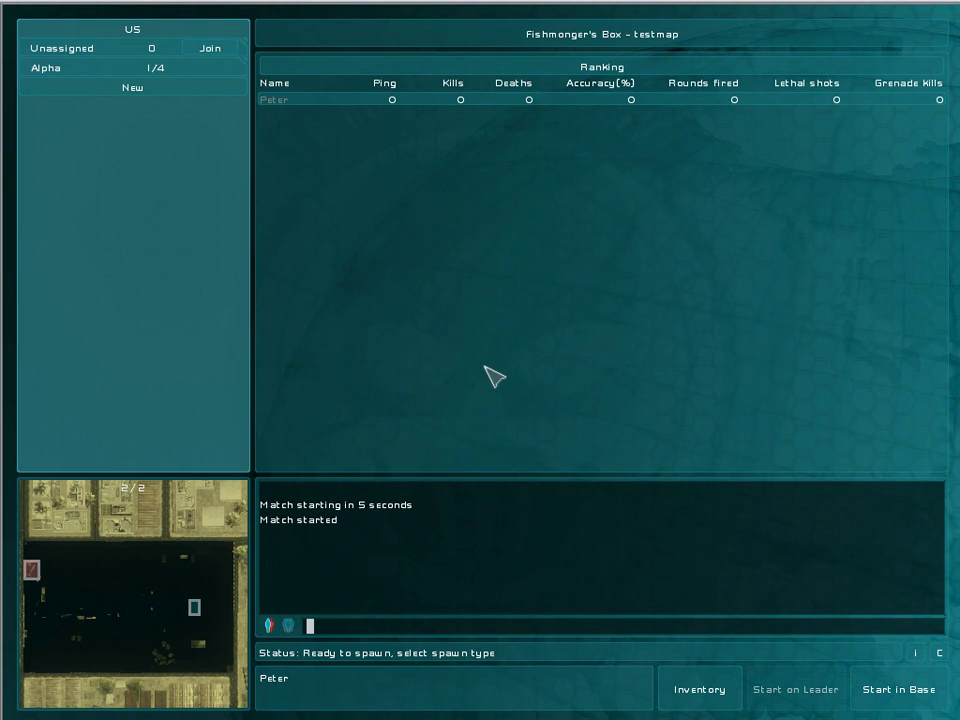
- Quit the game and return to the custom_levels folder
key("Escape")
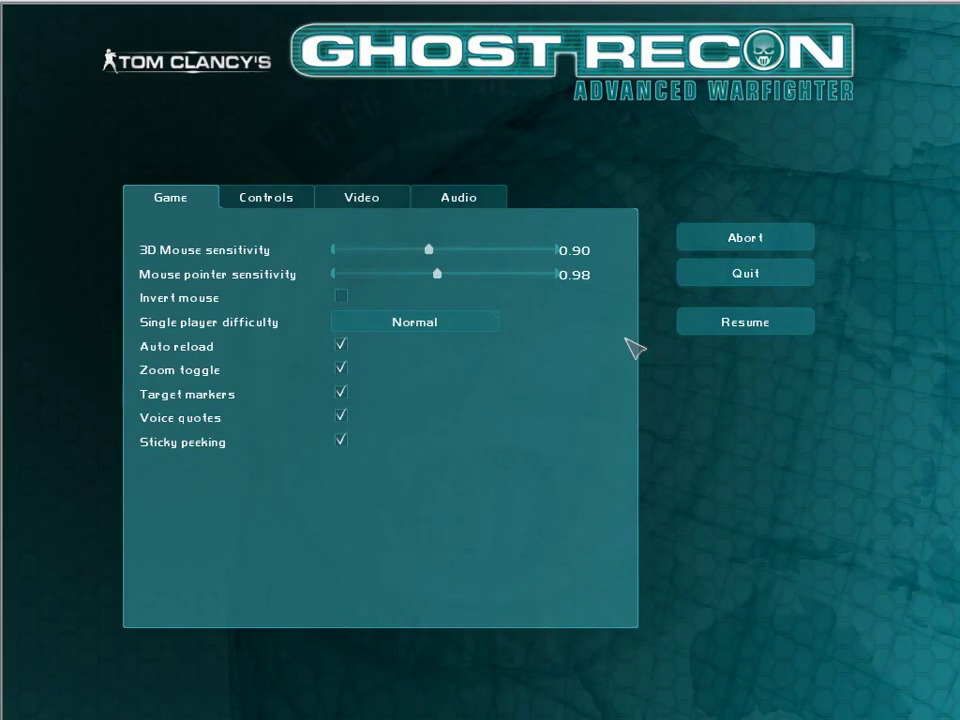
left_click(718, 294)
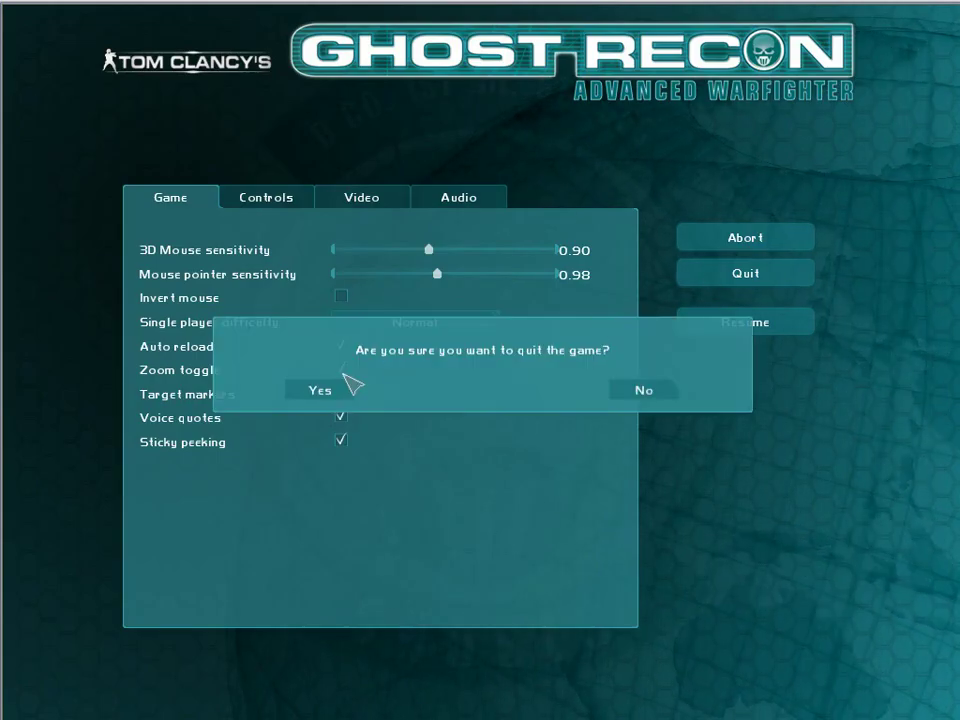
left_click(317, 390)
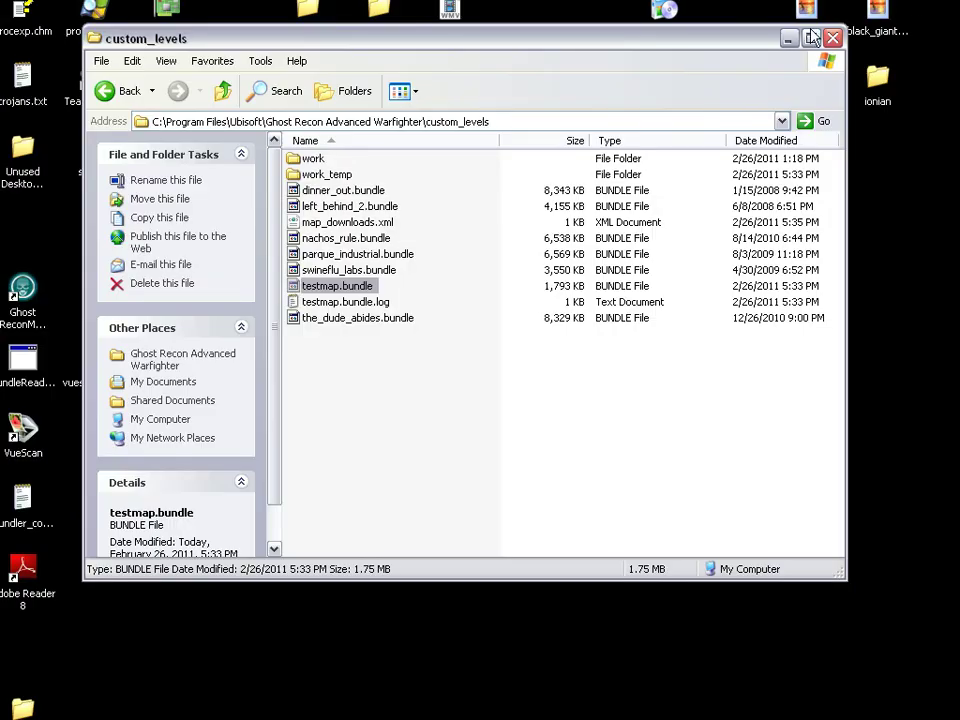